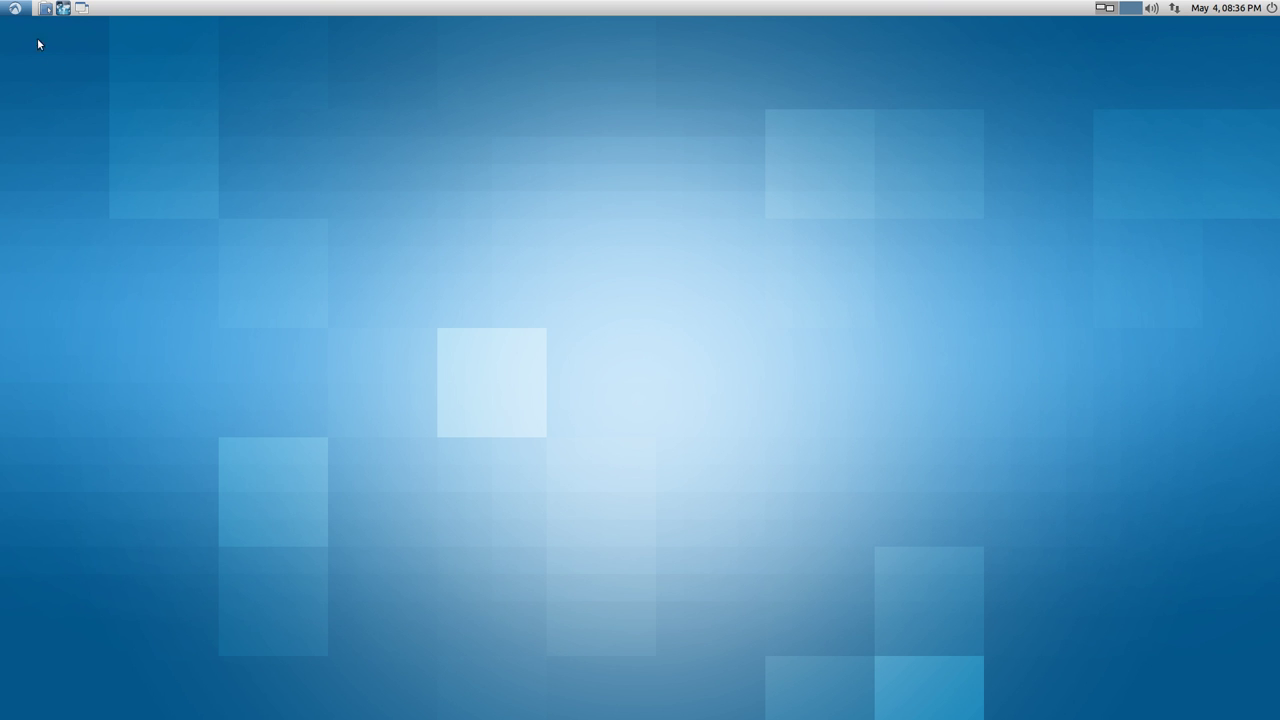
# Step: Try placing the panel along the bottom edge of the screen, restore it to the top edge, and close its preferences
pyautogui.click(15, 8)
pyautogui.click(20, 12)
pyautogui.rightClick(495, 8)
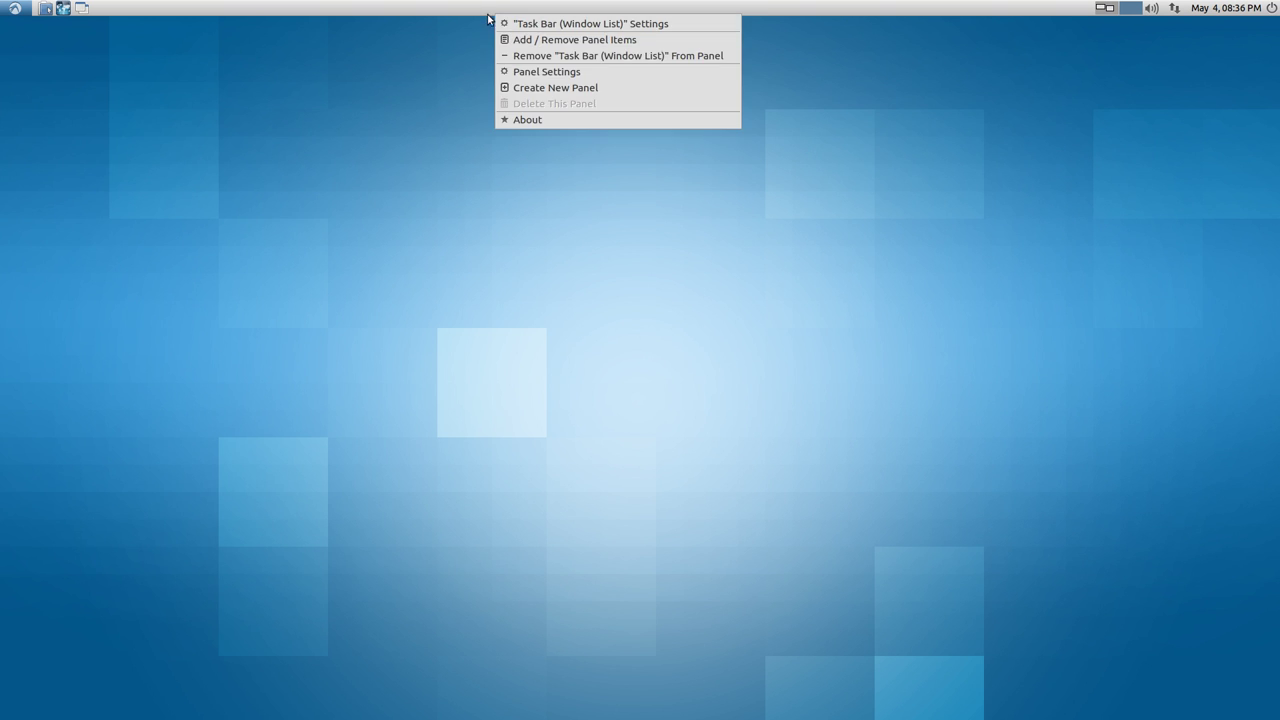
pyautogui.click(508, 71)
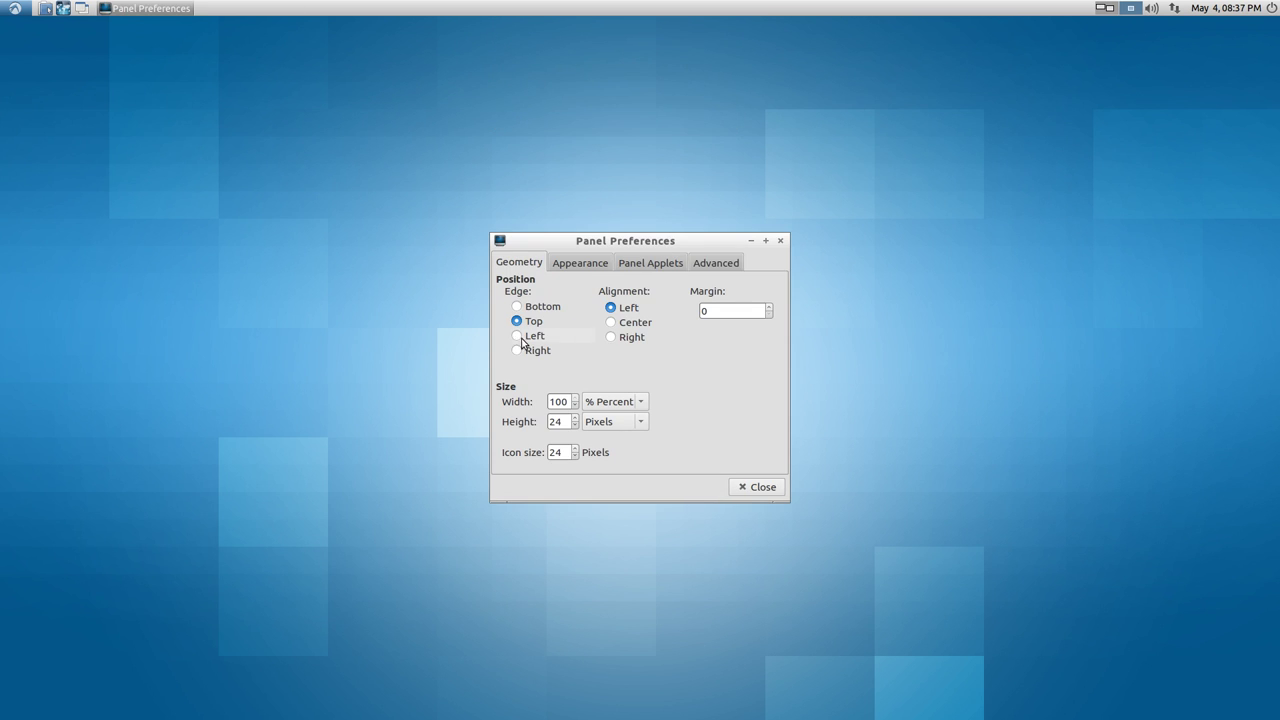
pyautogui.click(540, 307)
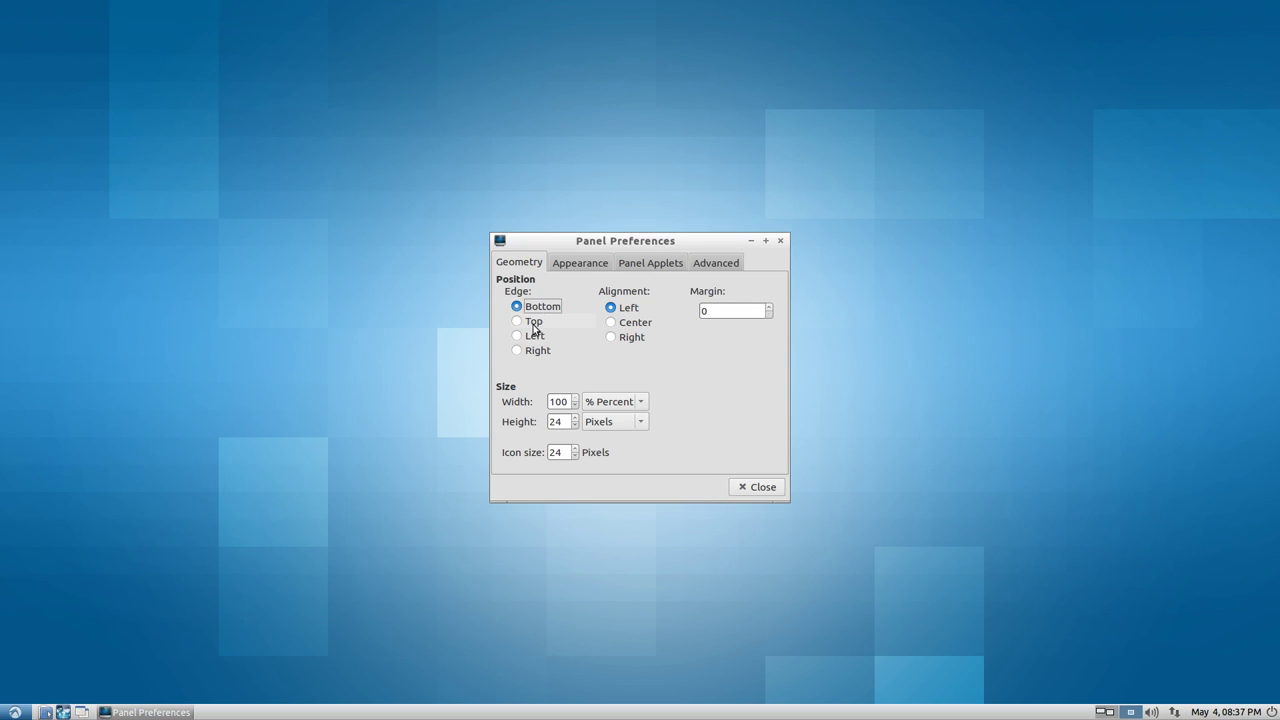
pyautogui.click(535, 323)
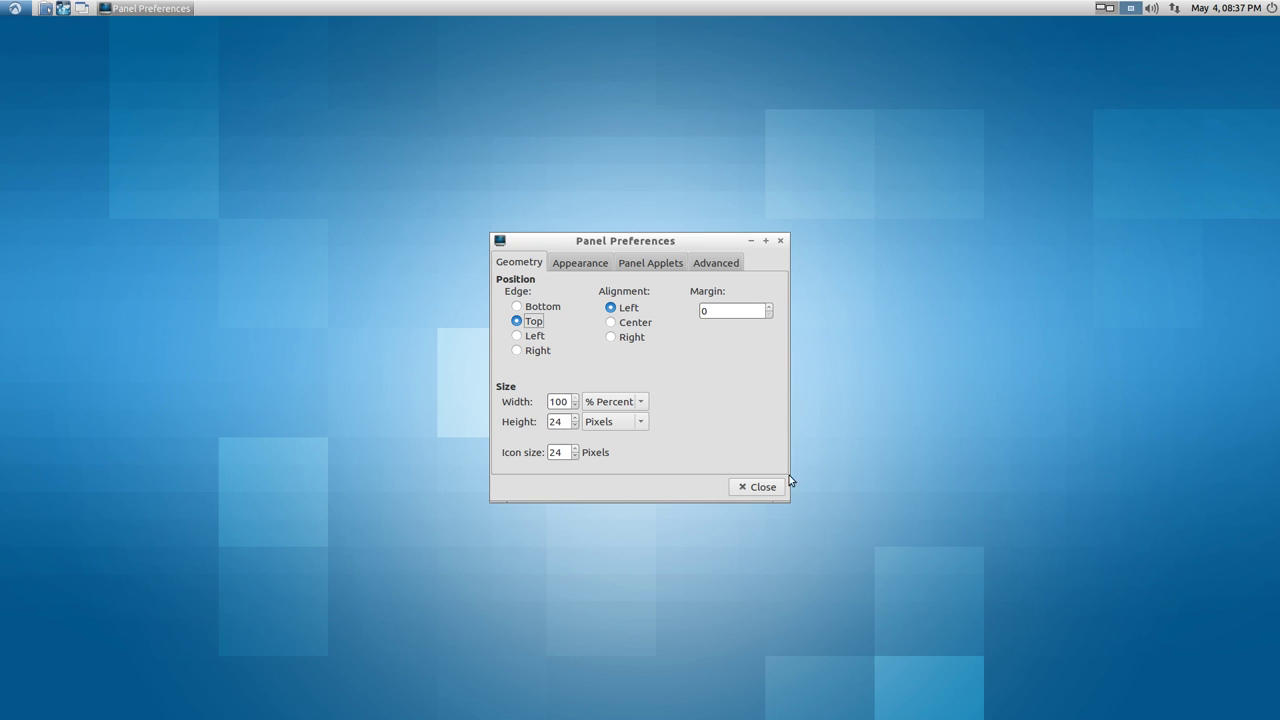
pyautogui.click(761, 488)
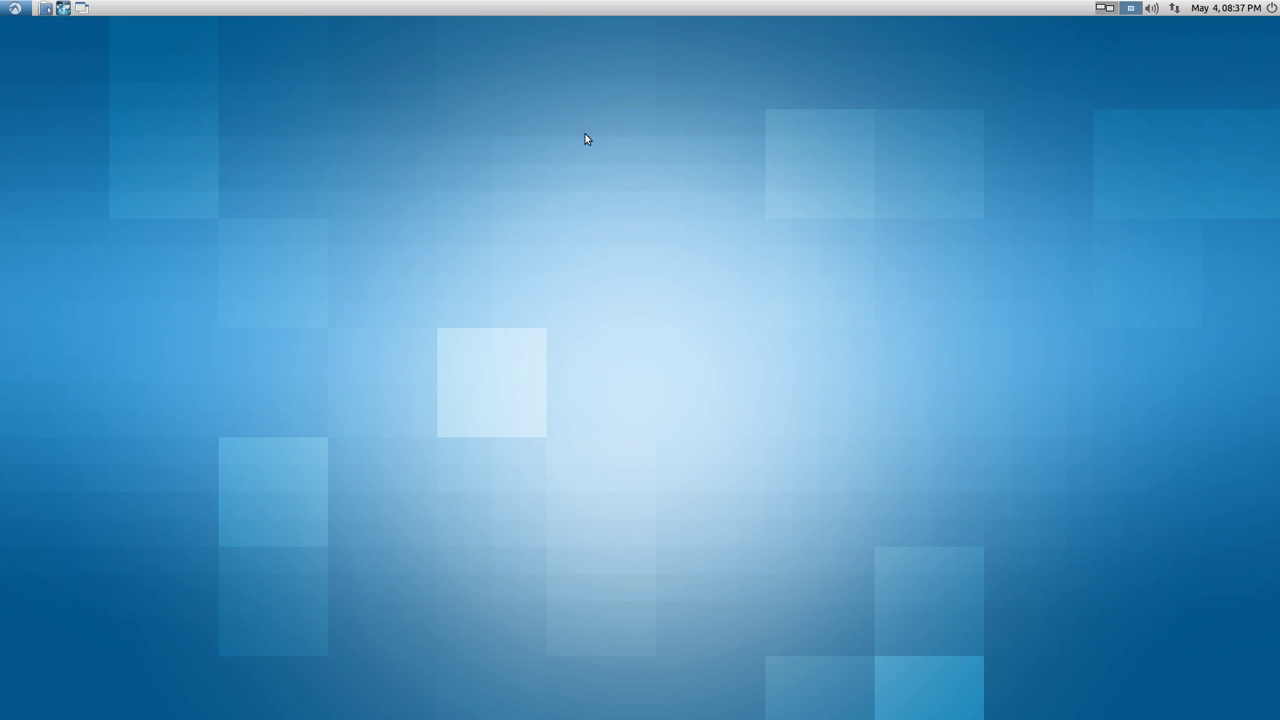
# Step: Launch Kupfer from the accessories and dismiss its search window
pyautogui.click(8, 7)
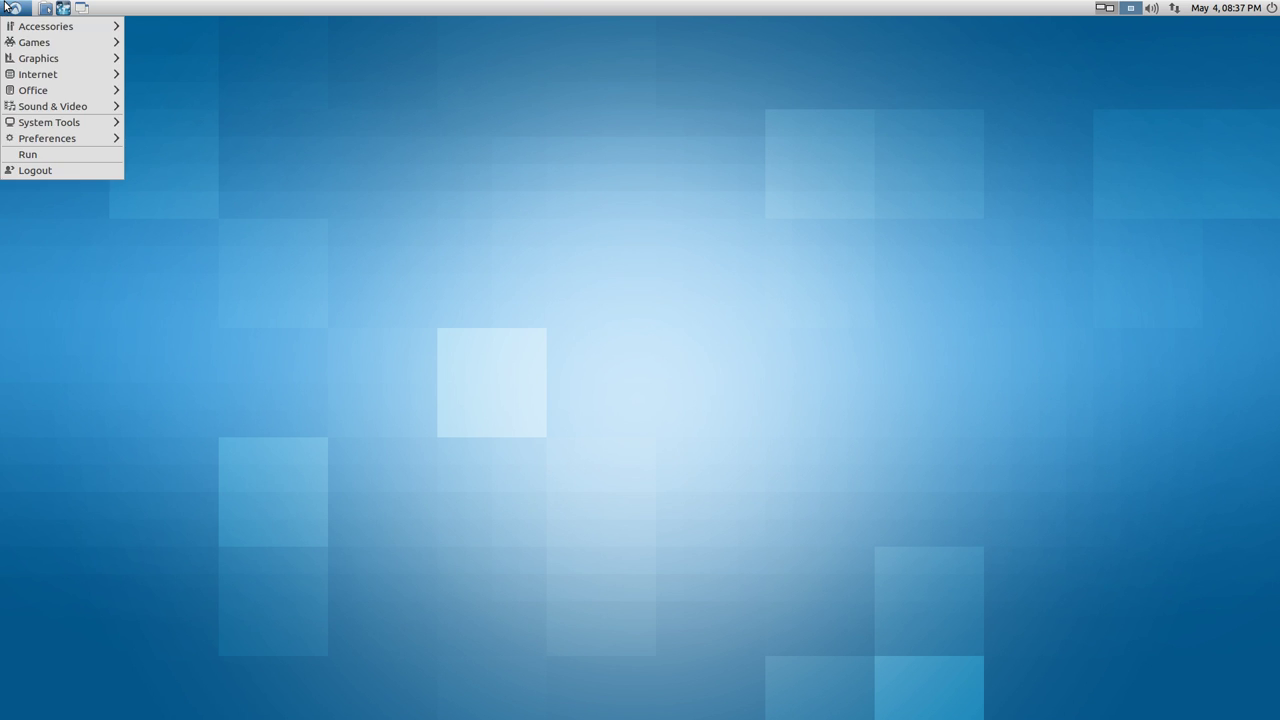
pyautogui.moveTo(24, 27)
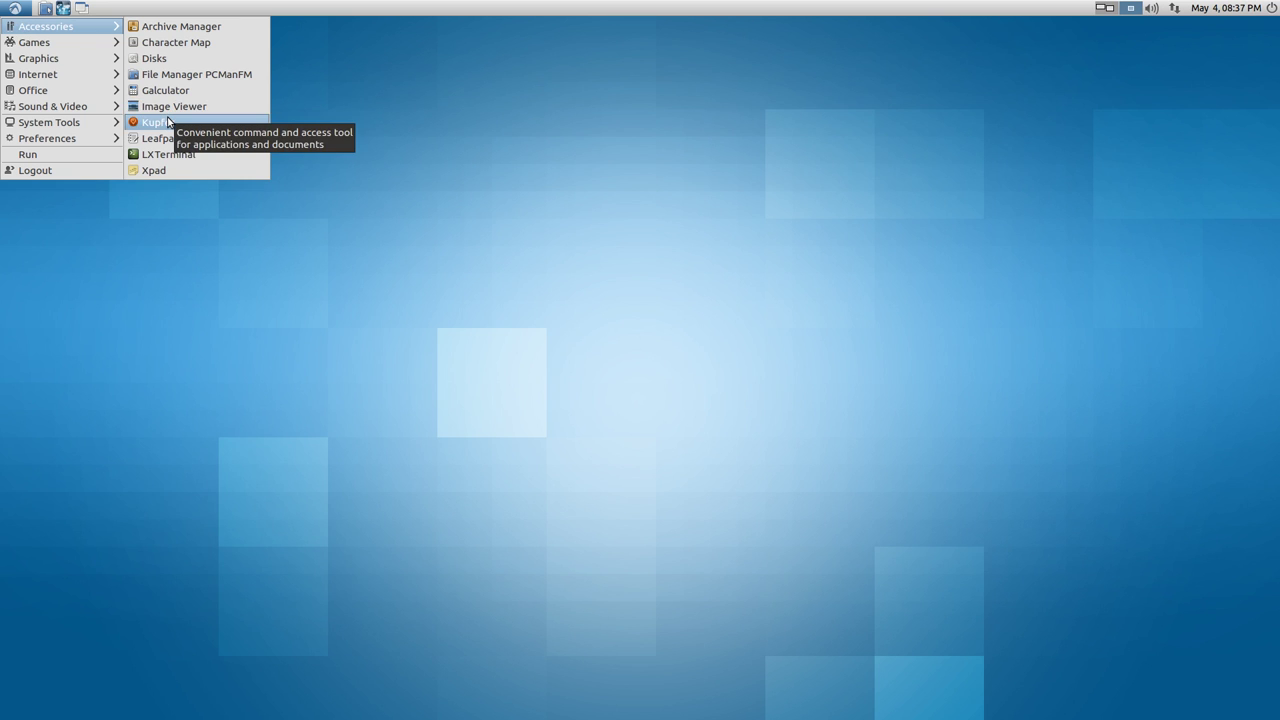
pyautogui.click(355, 128)
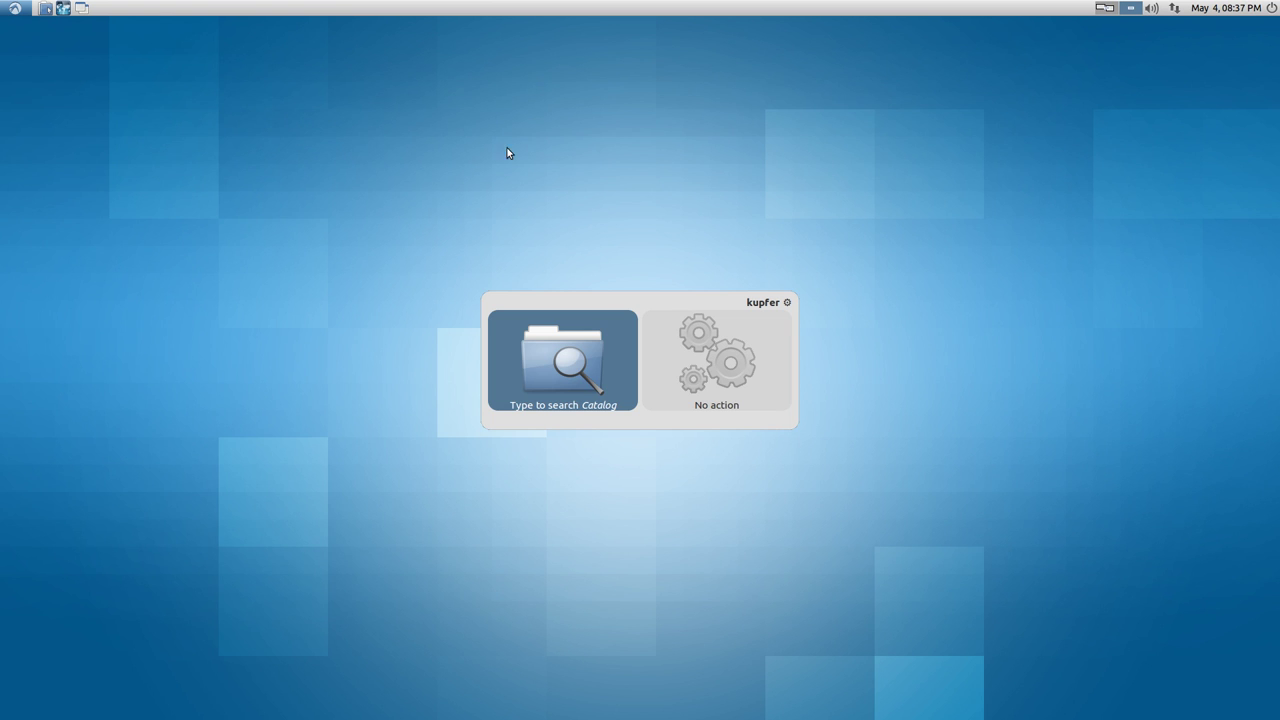
pyautogui.press('Escape')
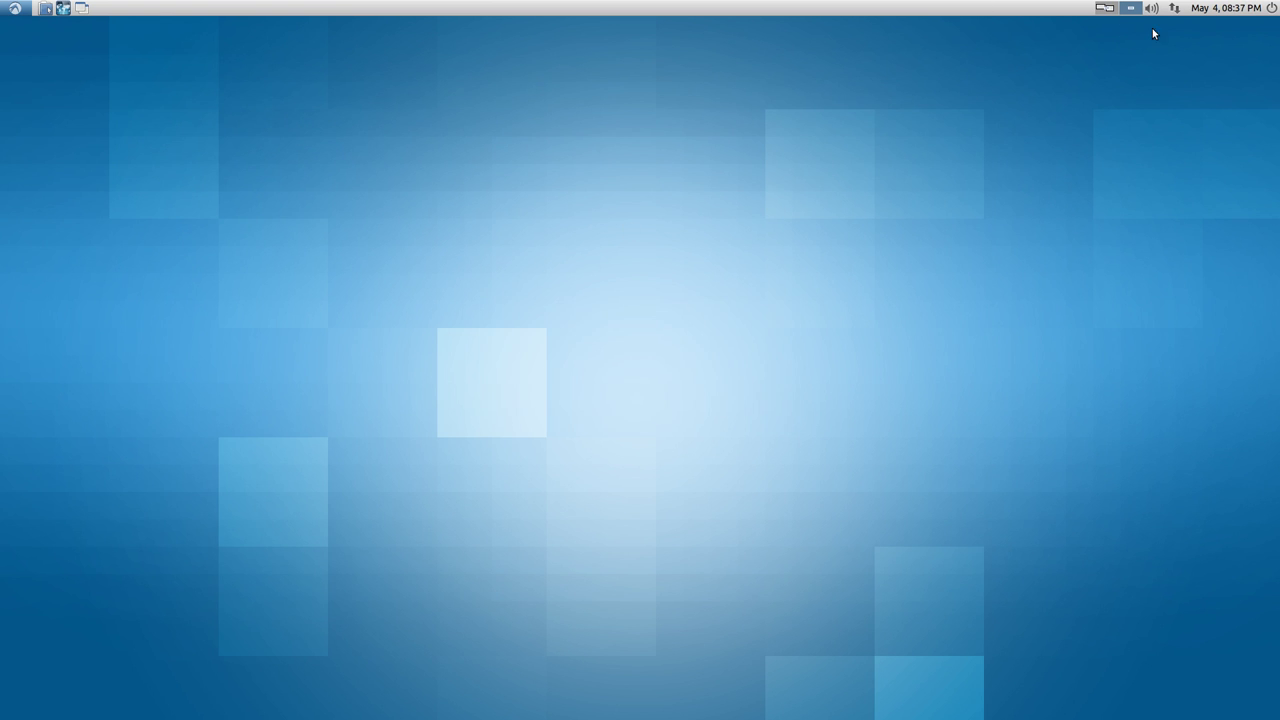
# Step: Open Kupfer's preferences and try showing its icon in the notification area, switching the option off again
pyautogui.hotkey('ctrl', 'space')
pyautogui.click(786, 305)
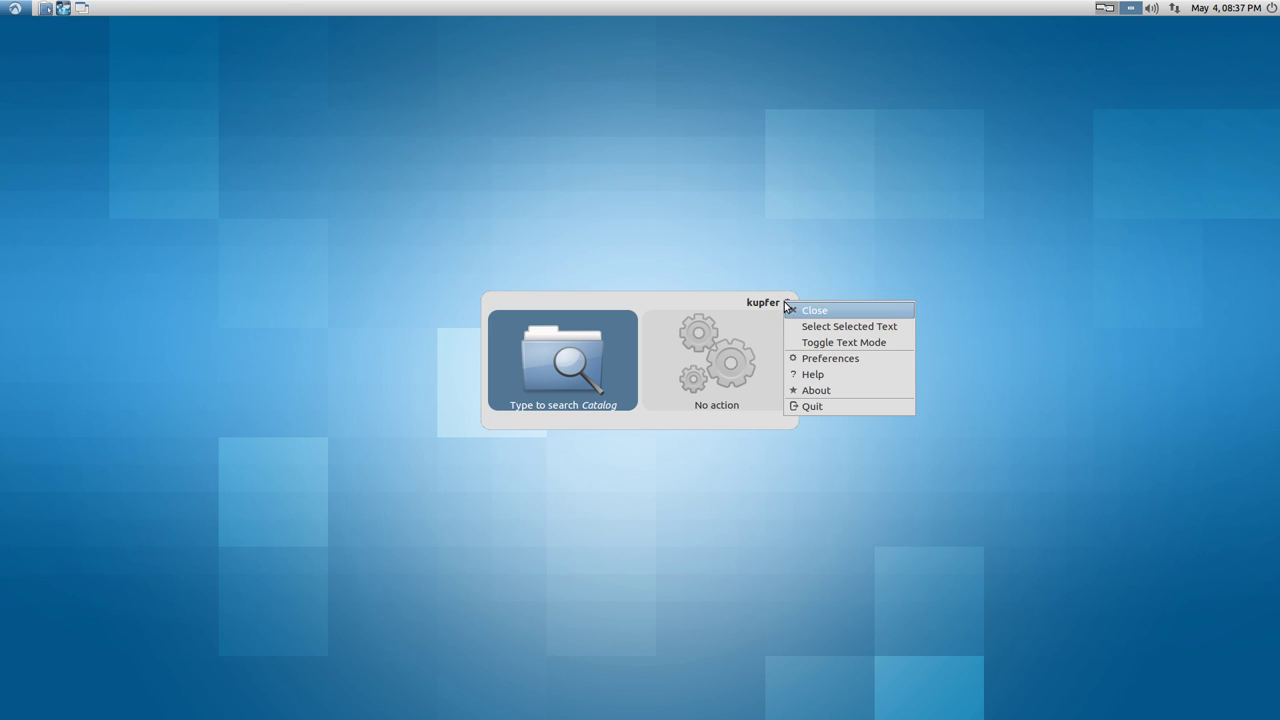
pyautogui.click(802, 363)
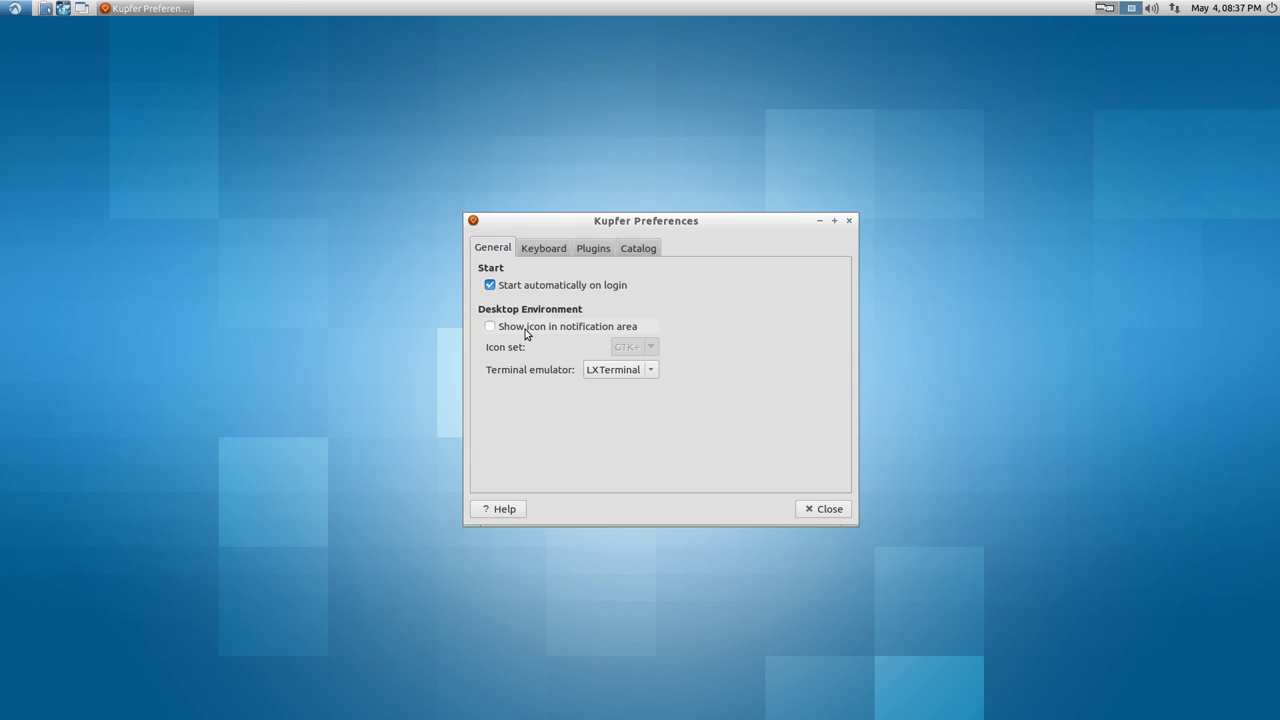
pyautogui.click(525, 329)
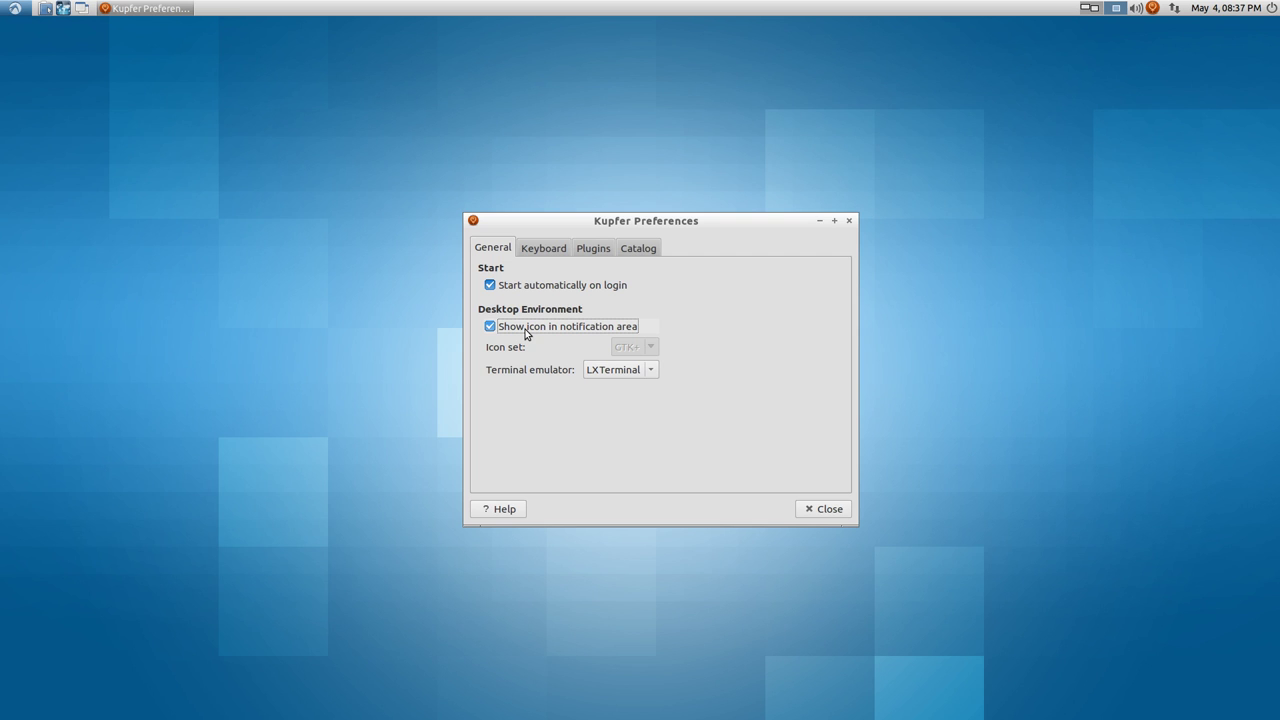
pyautogui.click(525, 330)
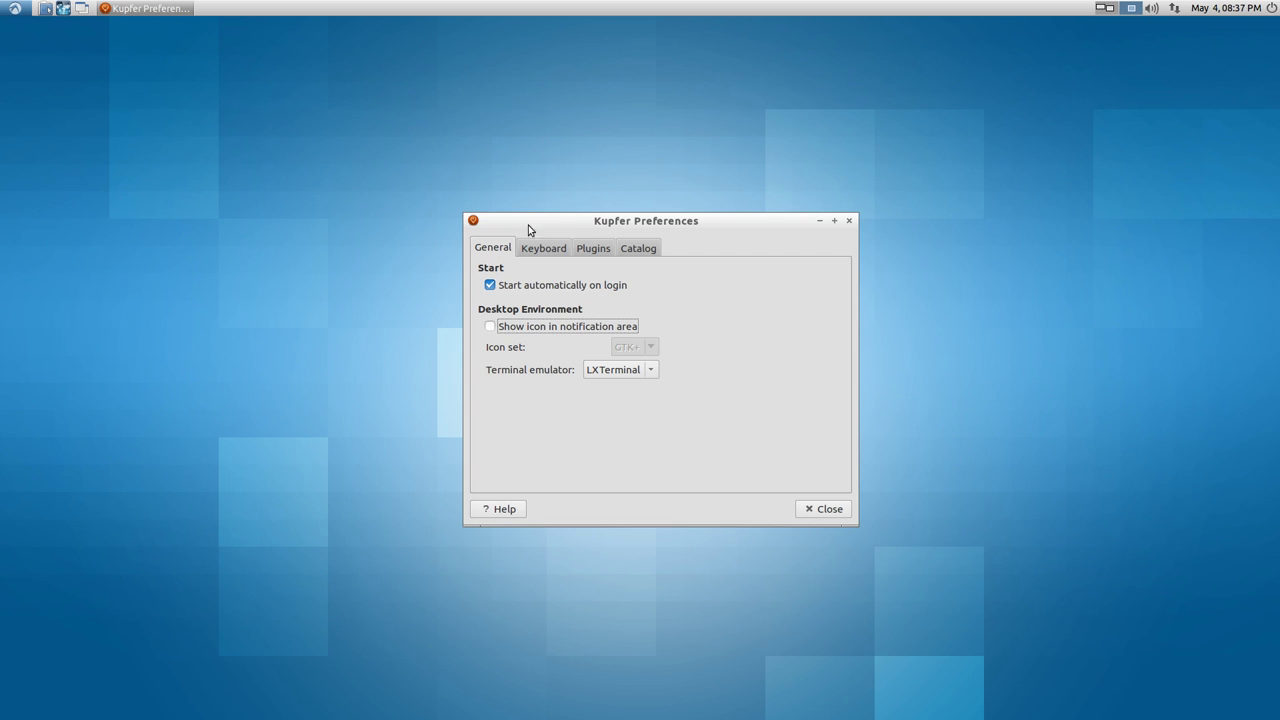
# Step: View Kupfer's keyboard shortcut and plugin settings, and close the preferences
pyautogui.click(543, 248)
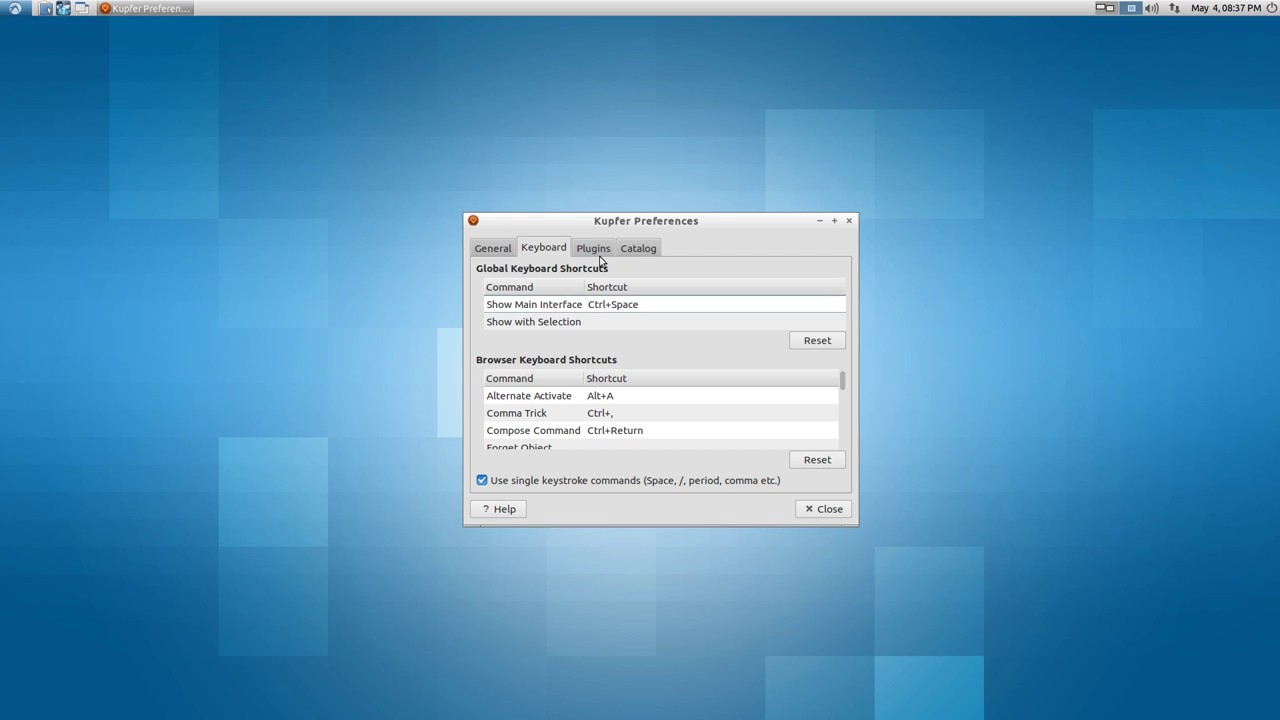
pyautogui.click(593, 248)
pyautogui.press('Escape')
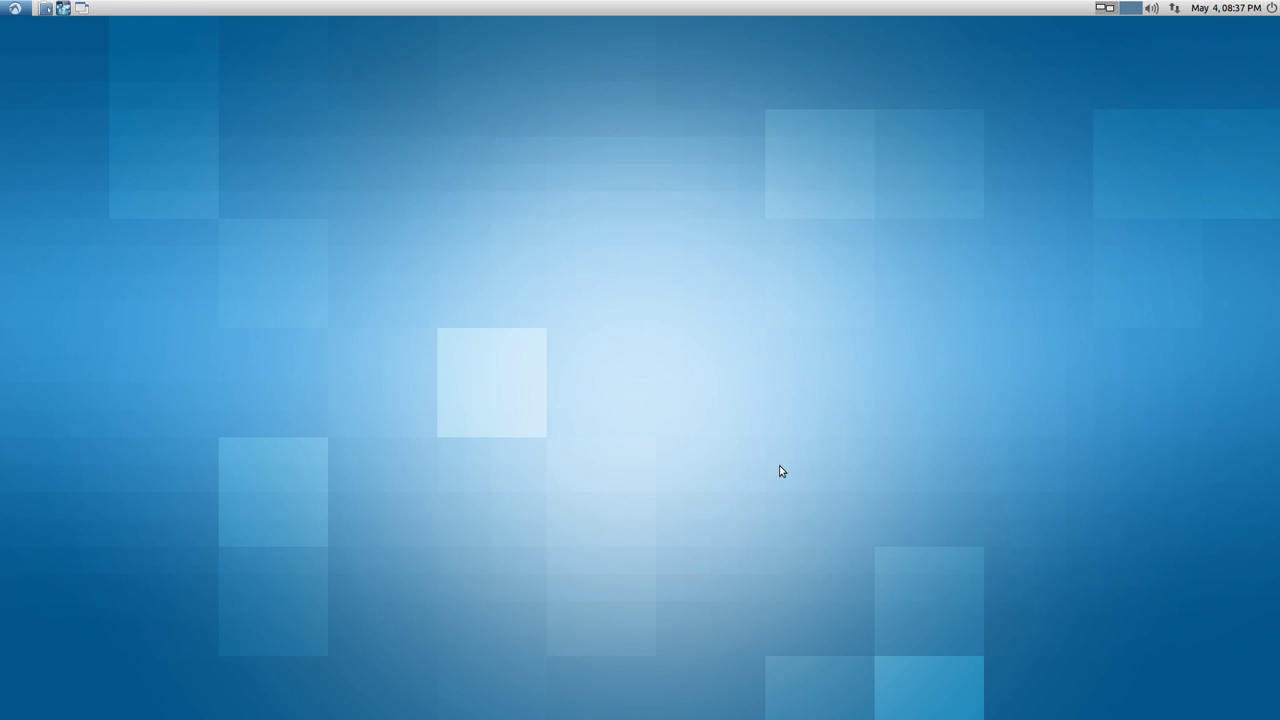
# Step: Open the Lubuntu Software Center, look into its Audio & Video category, and return to the category overview
pyautogui.click(24, 10)
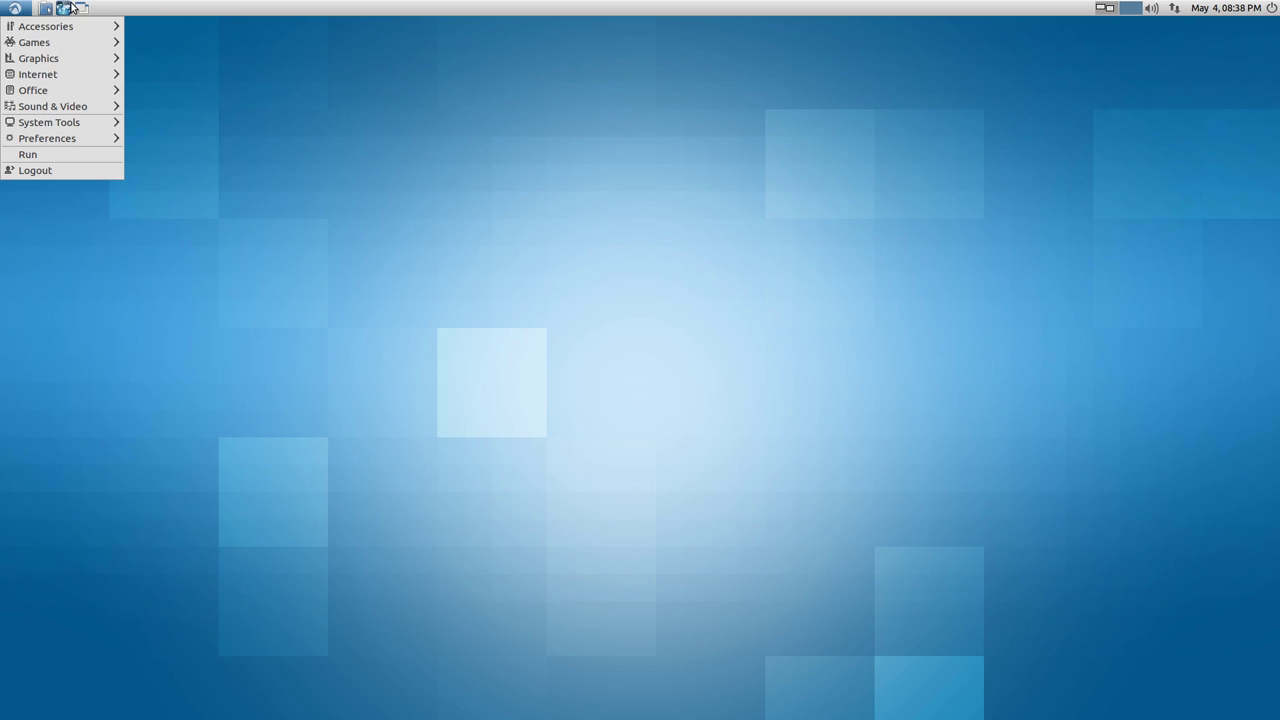
pyautogui.moveTo(63, 44)
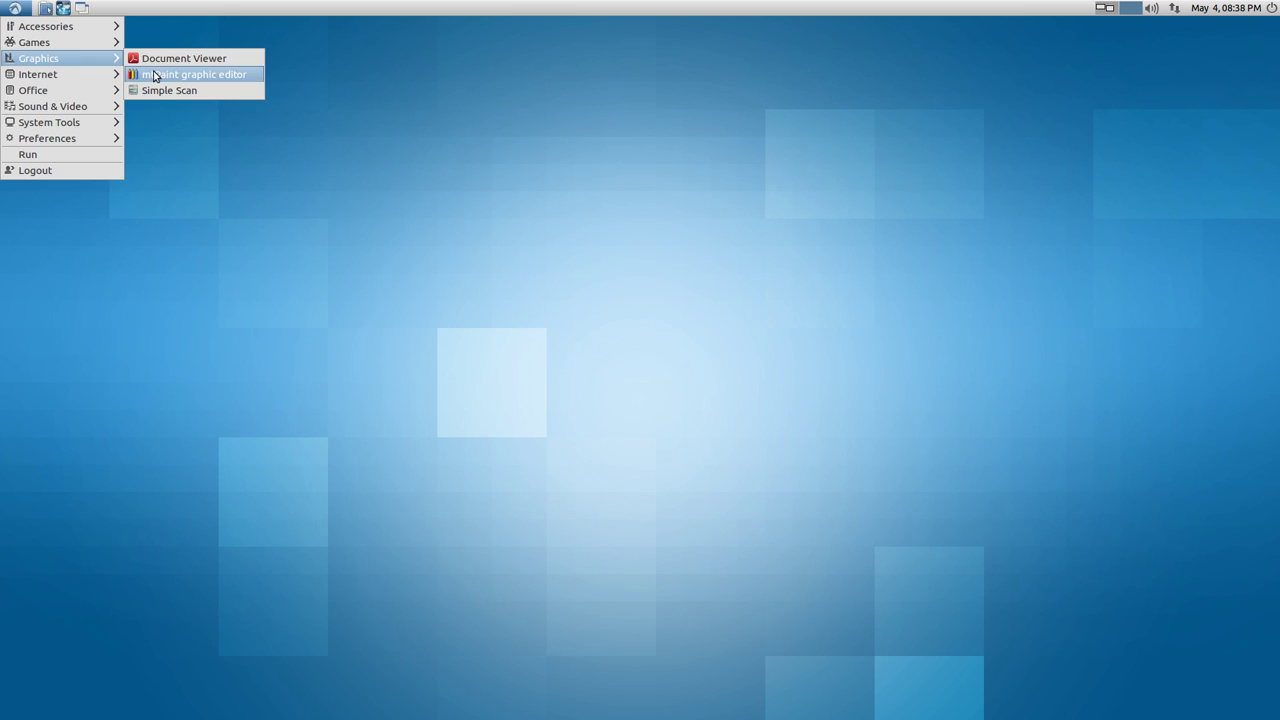
pyautogui.moveTo(87, 79)
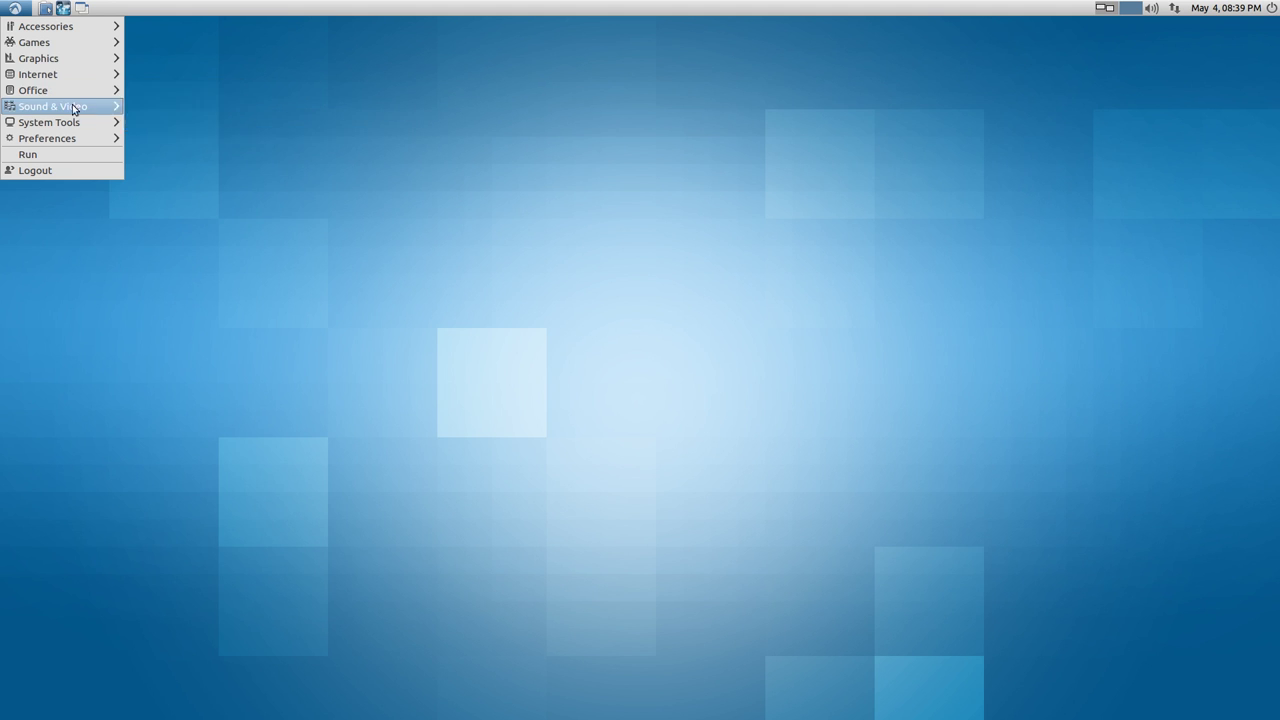
pyautogui.moveTo(58, 108)
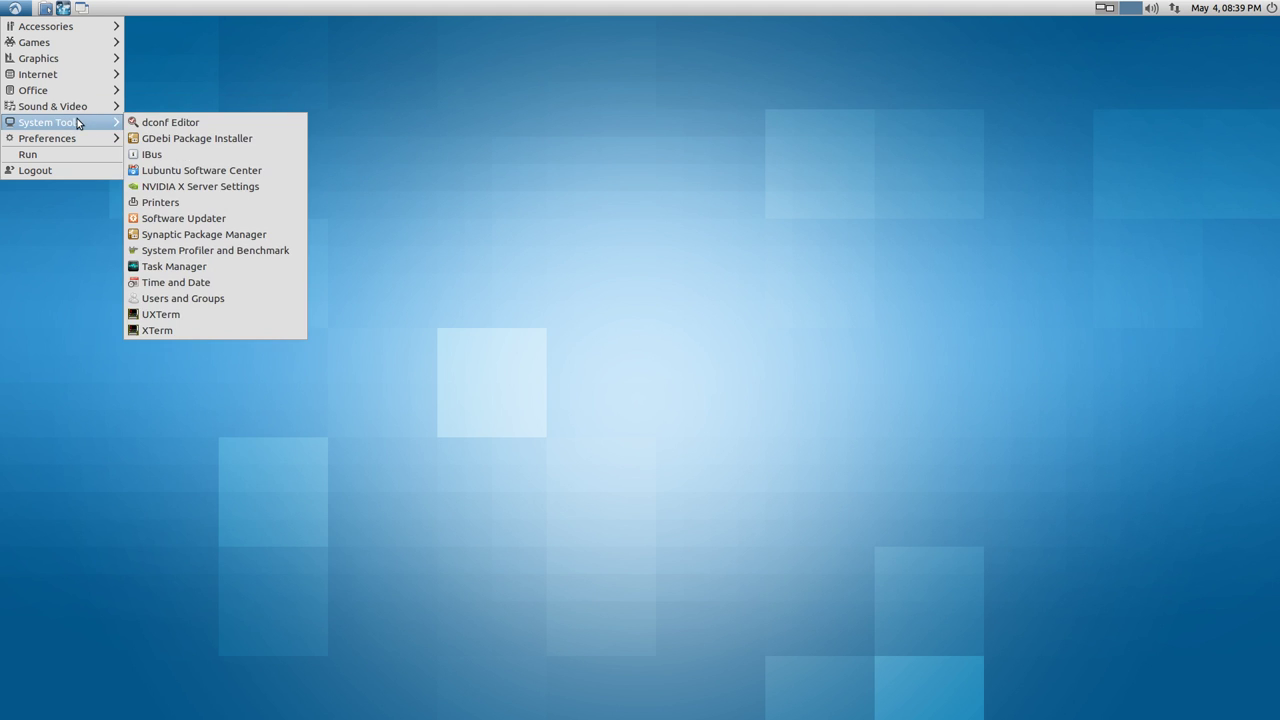
pyautogui.click(165, 176)
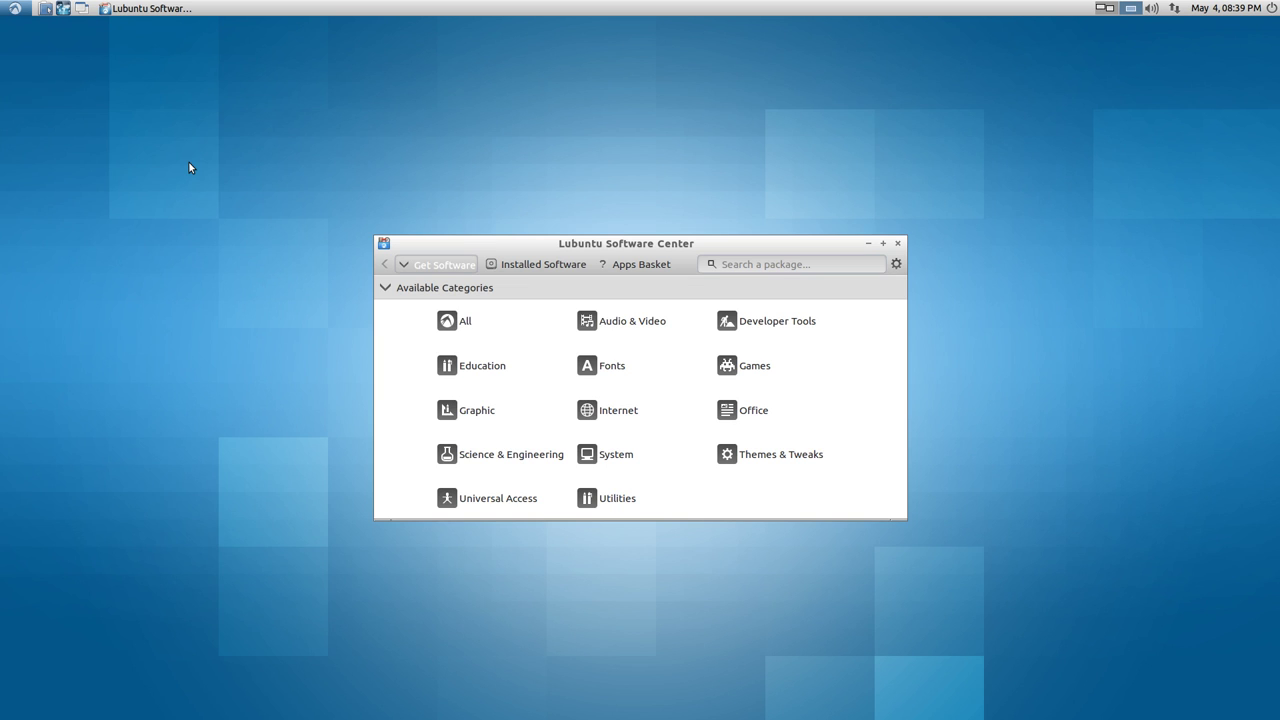
pyautogui.click(640, 326)
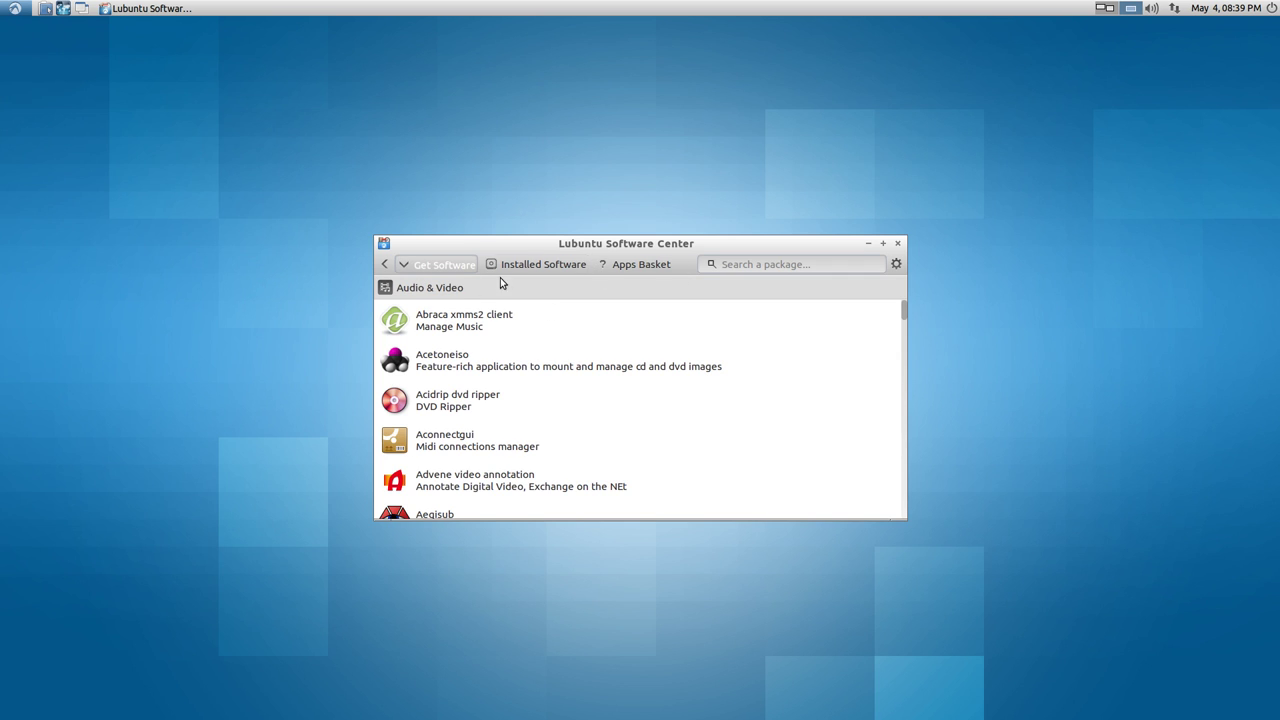
pyautogui.click(384, 265)
# Step: Search the Software Center for gimp and add the Gimp image editor to the Apps Basket
pyautogui.click(810, 264)
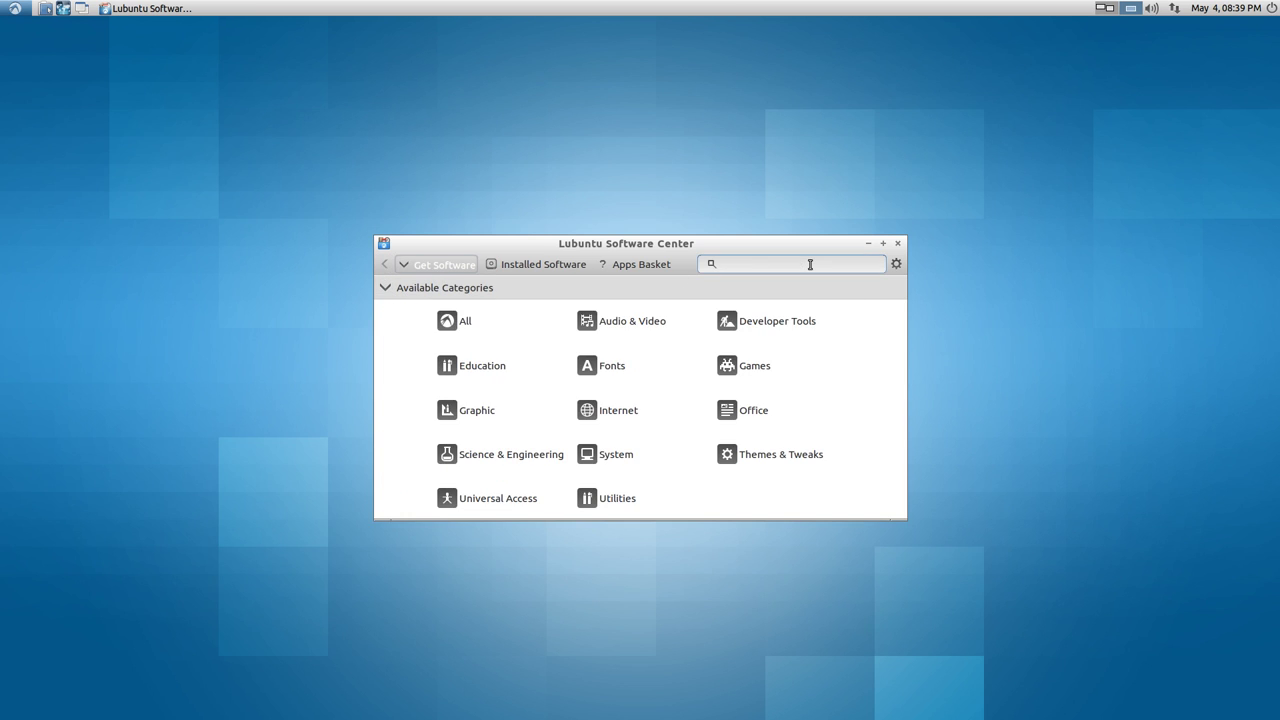
pyautogui.write('gimp')
pyautogui.click(537, 332)
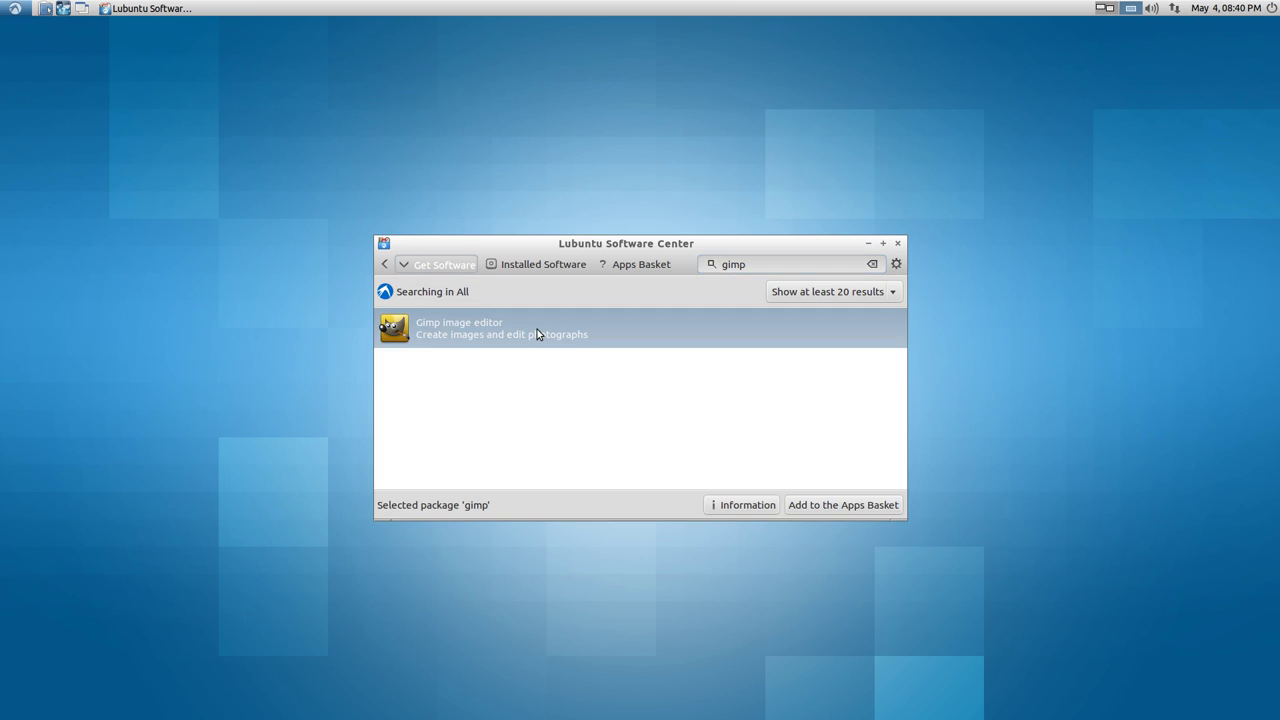
pyautogui.click(803, 505)
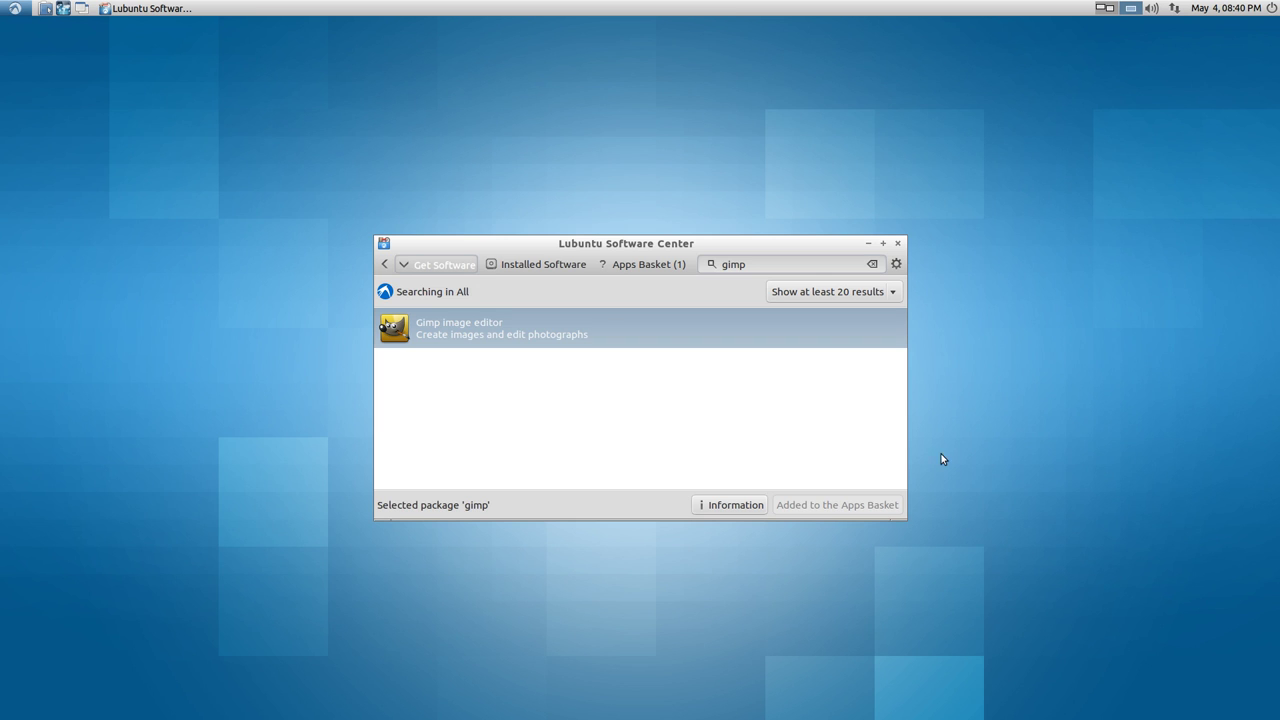
# Step: Search for pingus, add the Pingus game to the Apps Basket, and display the basket's contents
pyautogui.doubleClick(748, 266)
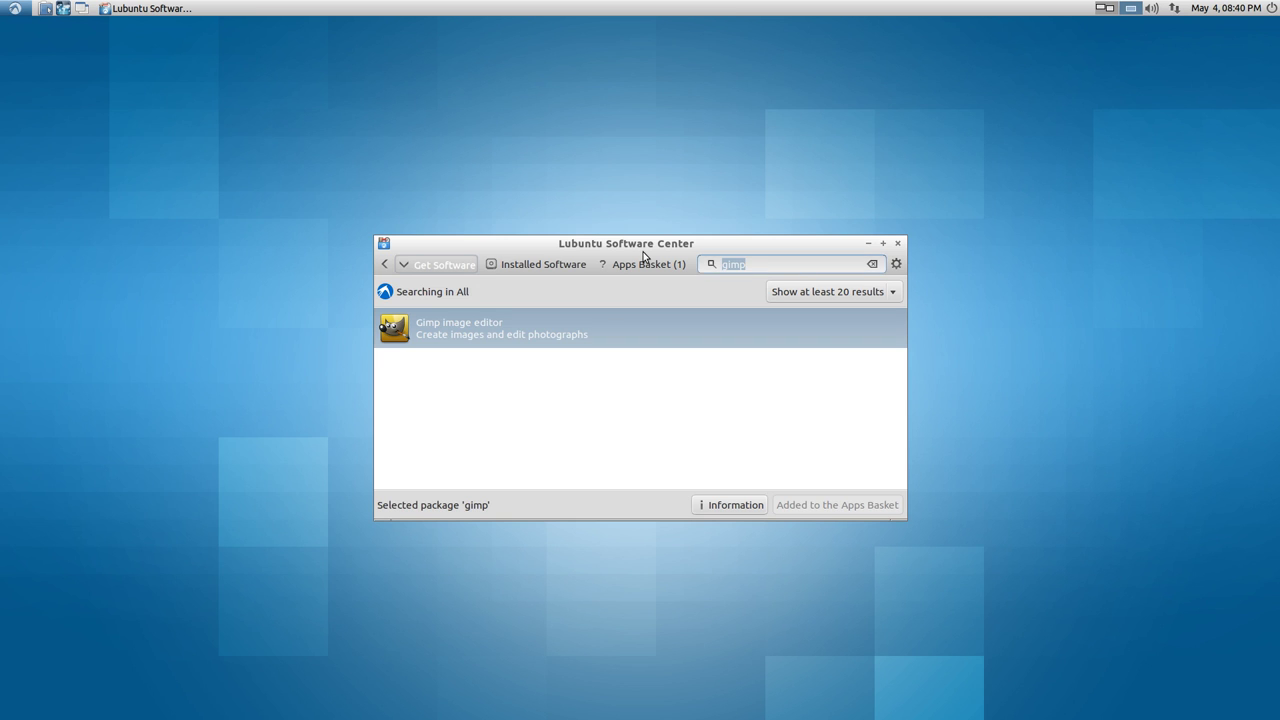
pyautogui.write('pingus')
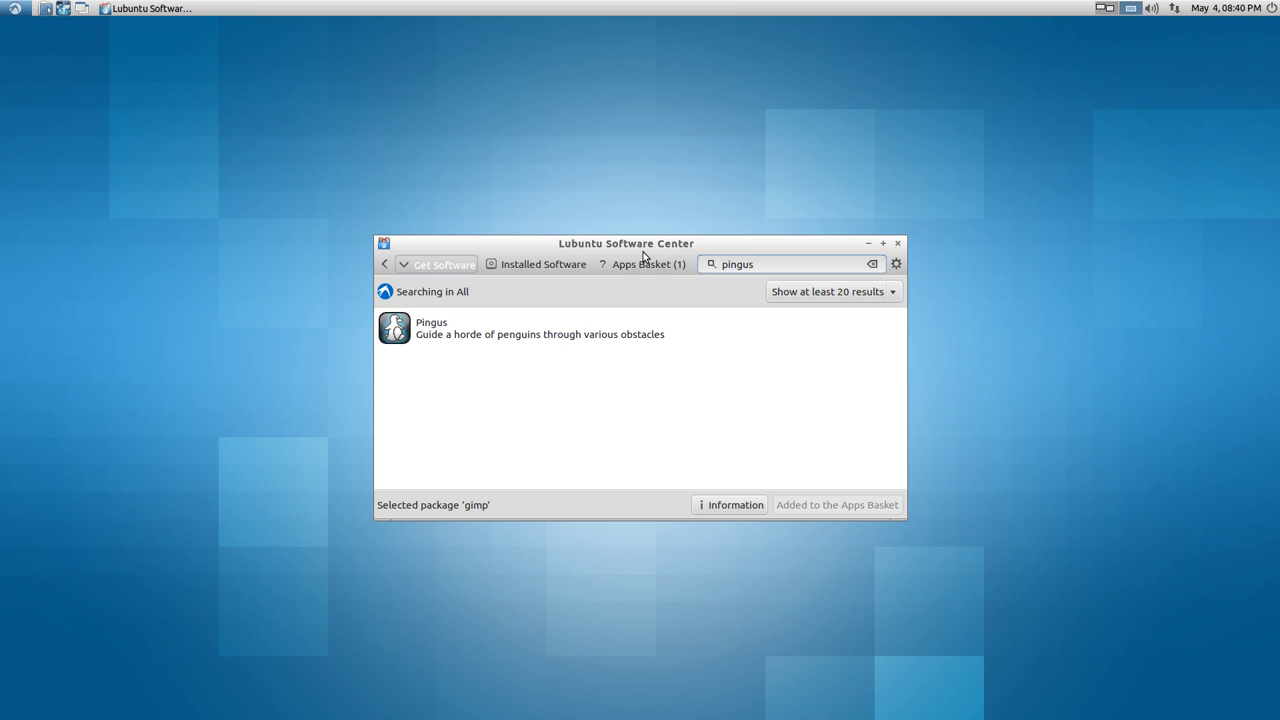
pyautogui.click(462, 320)
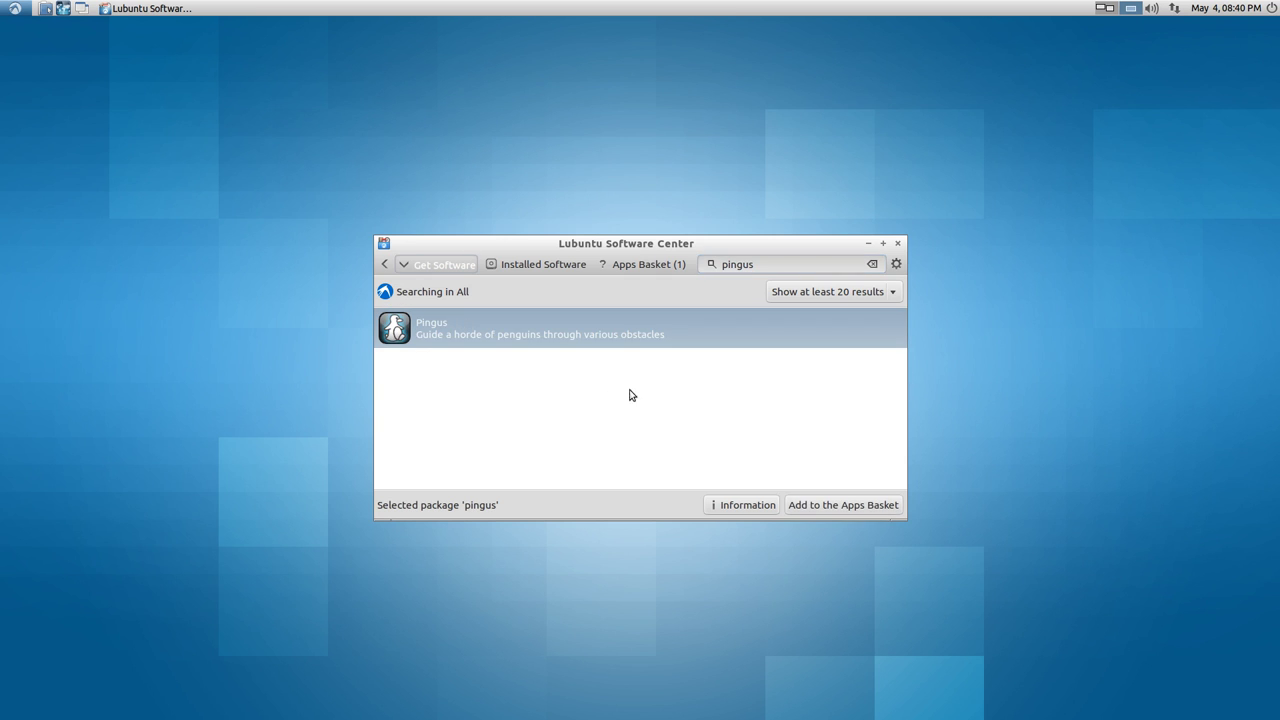
pyautogui.click(831, 505)
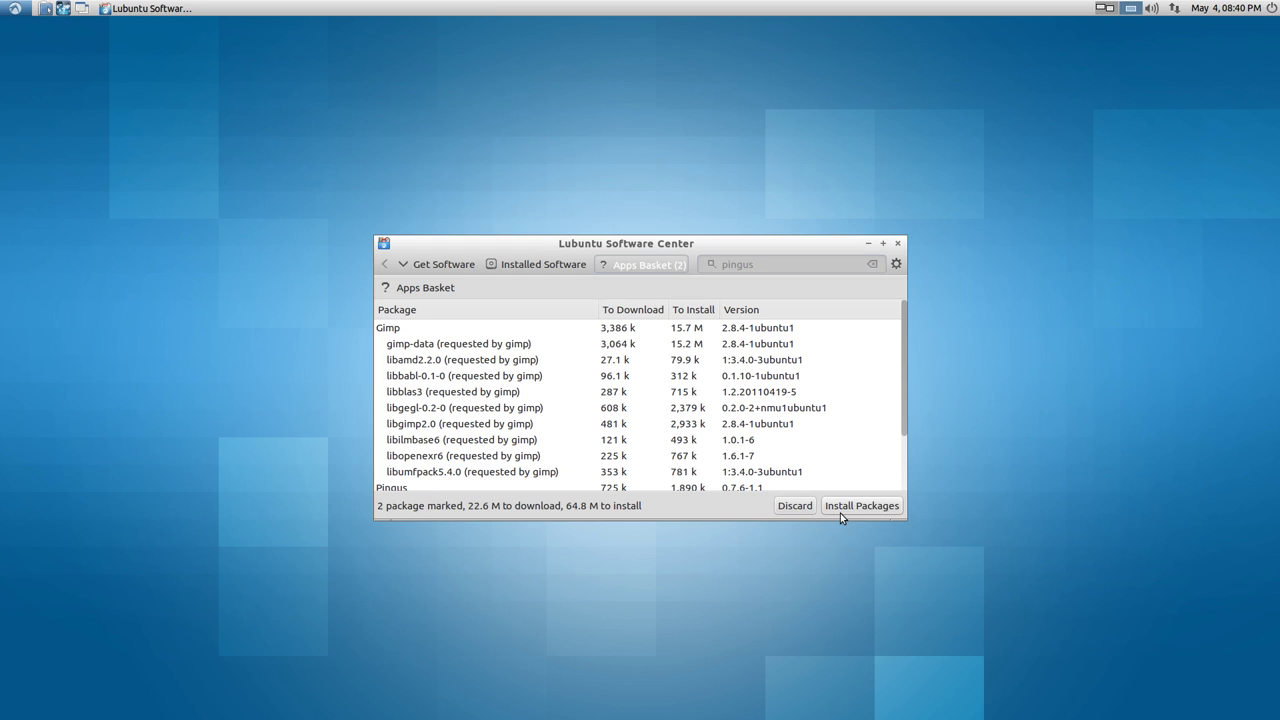
# Step: View the Software Center's preferences, leave them without applying anything, and close the Software Center
pyautogui.click(896, 264)
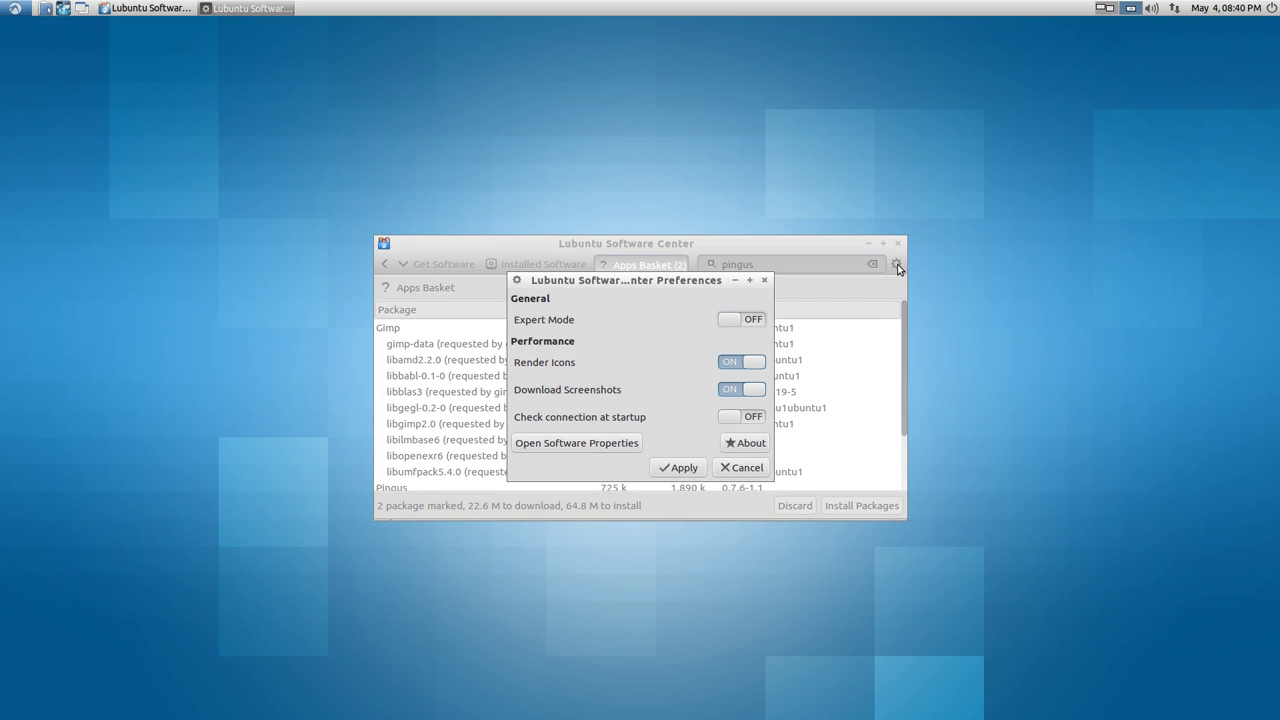
pyautogui.click(757, 471)
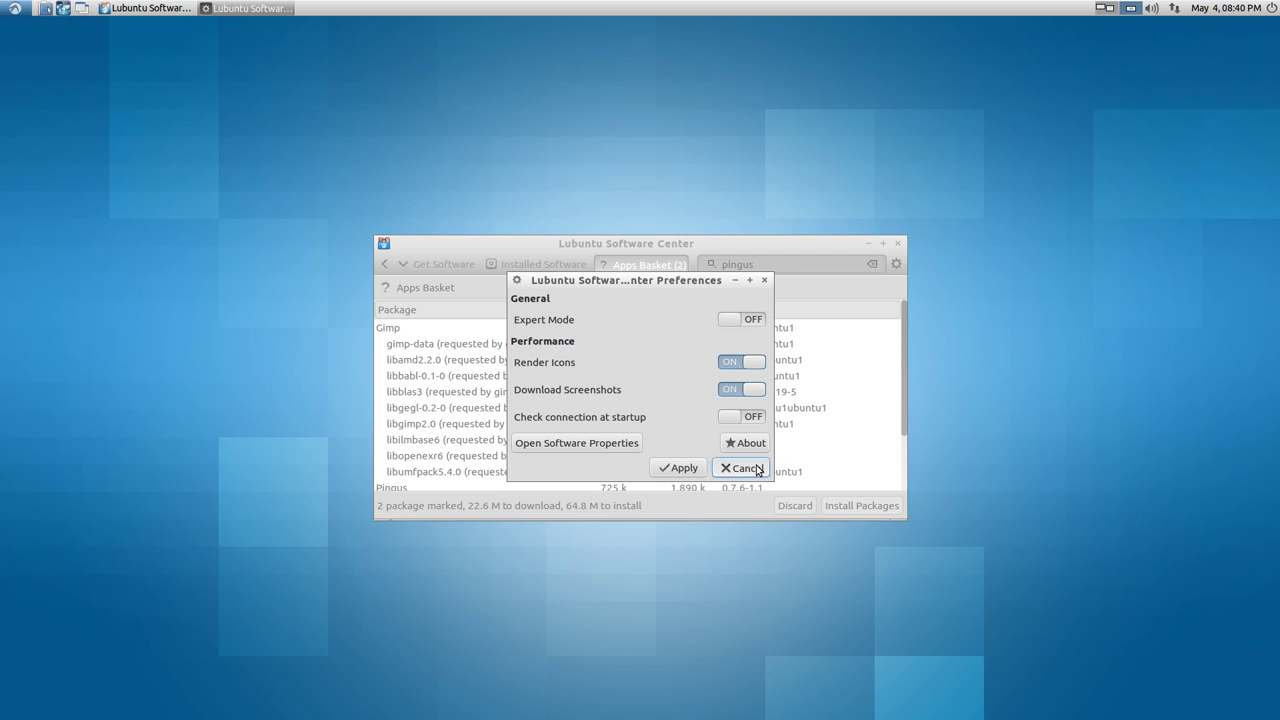
pyautogui.click(897, 244)
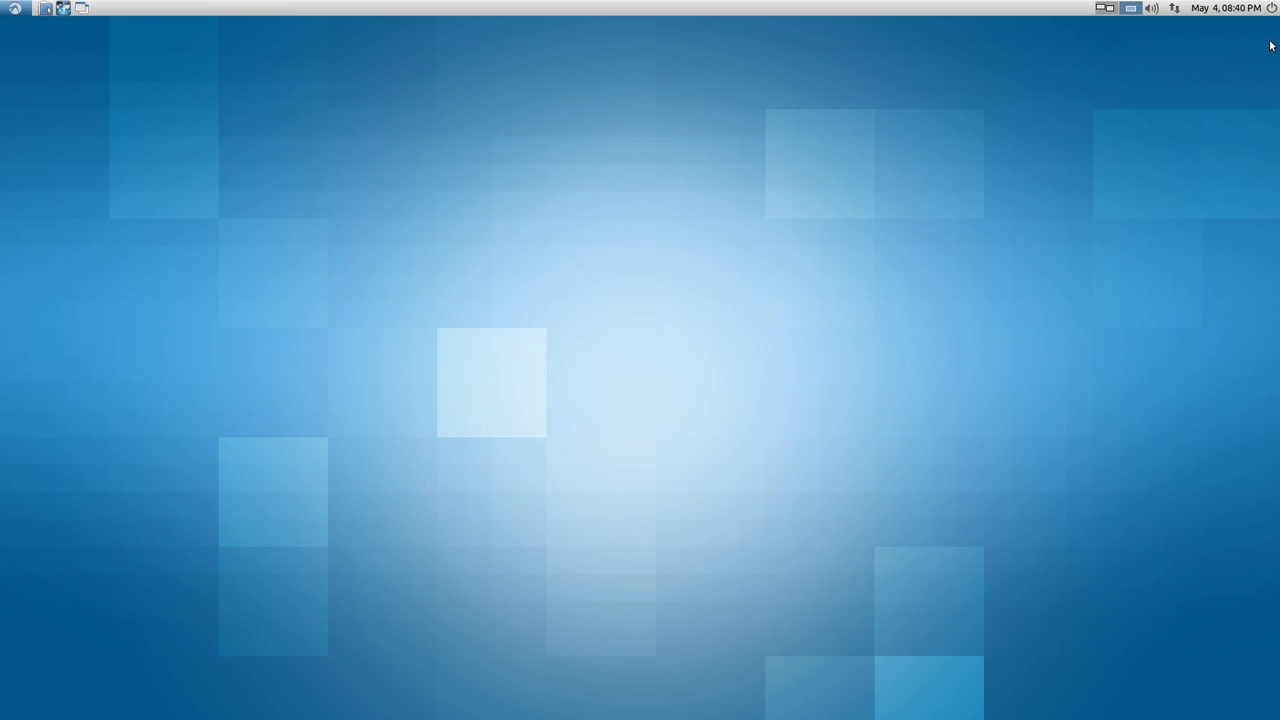
# Step: Open the home folder in the file manager and roll its window up to the title bar
pyautogui.click(47, 9)
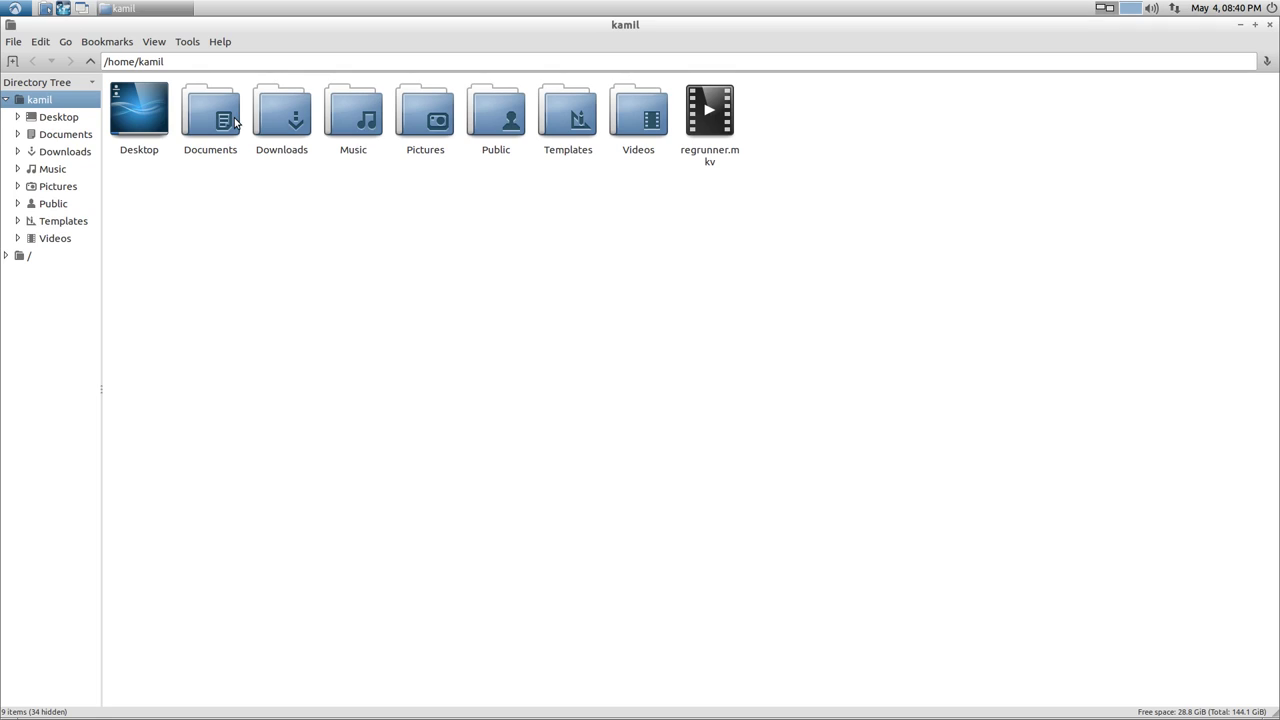
pyautogui.scroll(1, 290, 26)
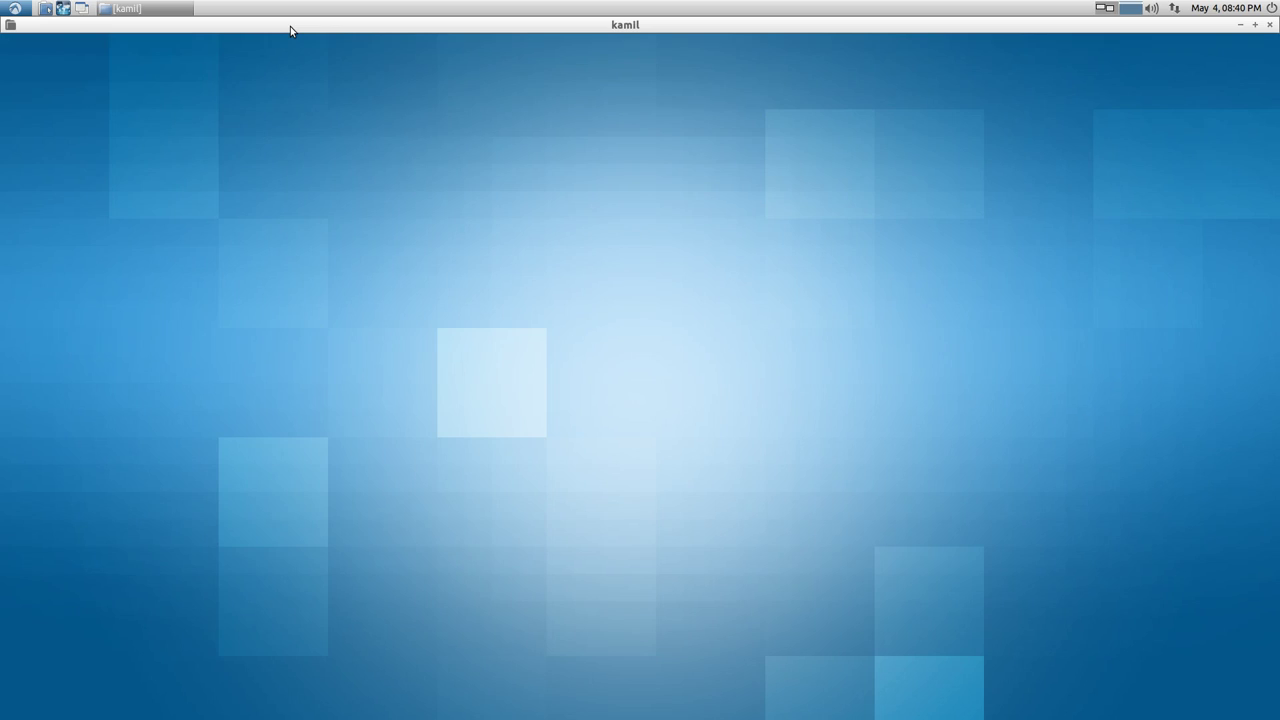
# Step: Open the desktop preferences and set the 1304-Frosted-Glass image from the Lubuntu wallpapers folder as the wallpaper
pyautogui.rightClick(286, 314)
pyautogui.click(372, 403)
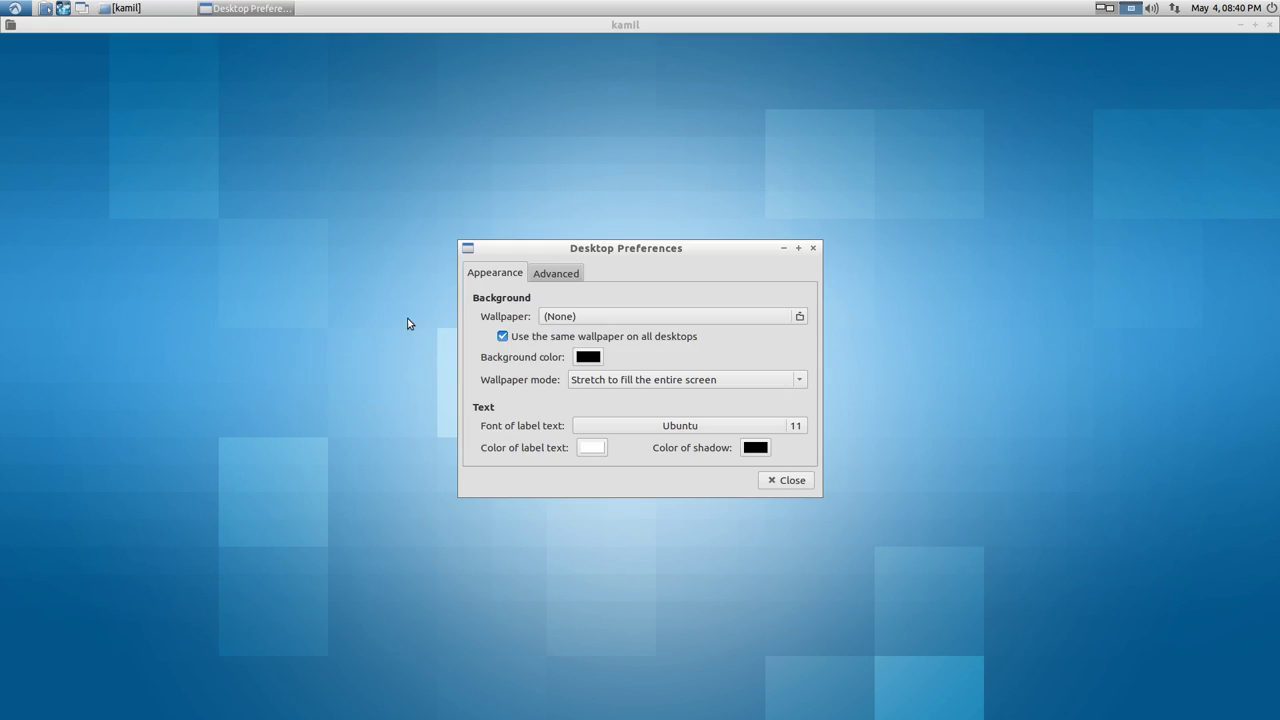
pyautogui.click(552, 316)
pyautogui.click(484, 303)
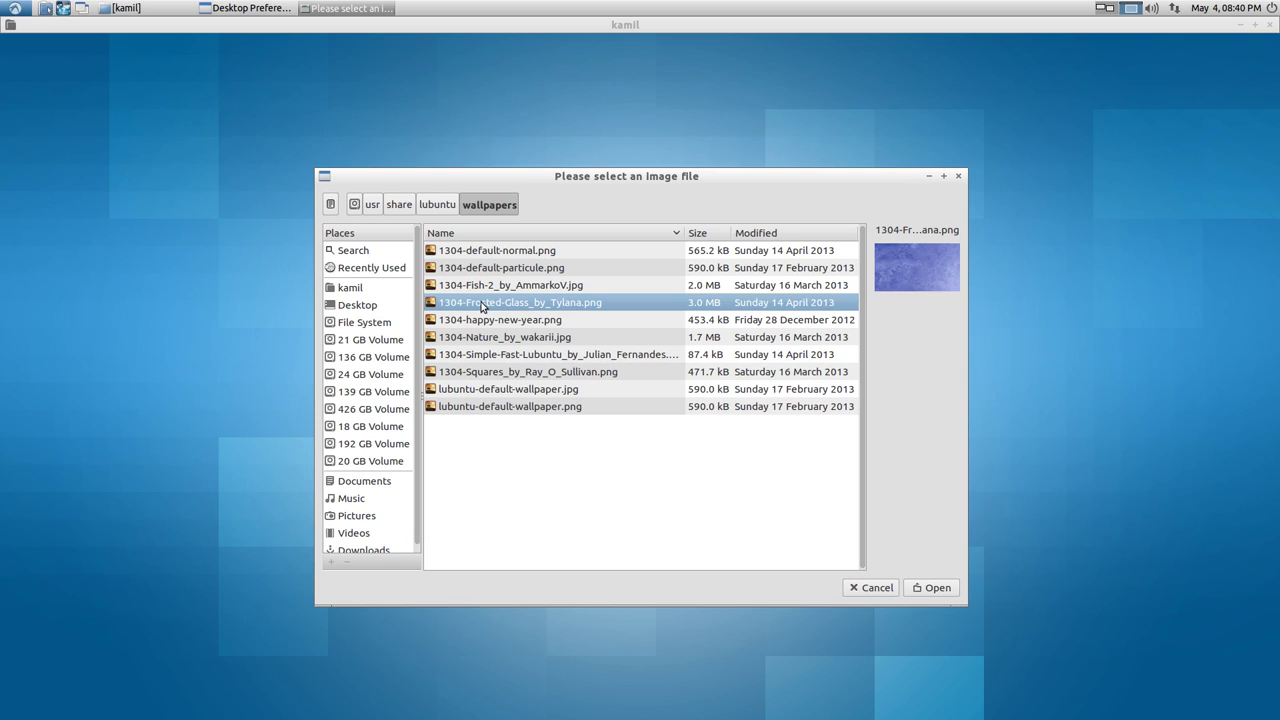
pyautogui.click(931, 587)
# Step: Preview the 1304-default-normal.png image and set 1304-default-particule.png as the desktop wallpaper
pyautogui.click(593, 316)
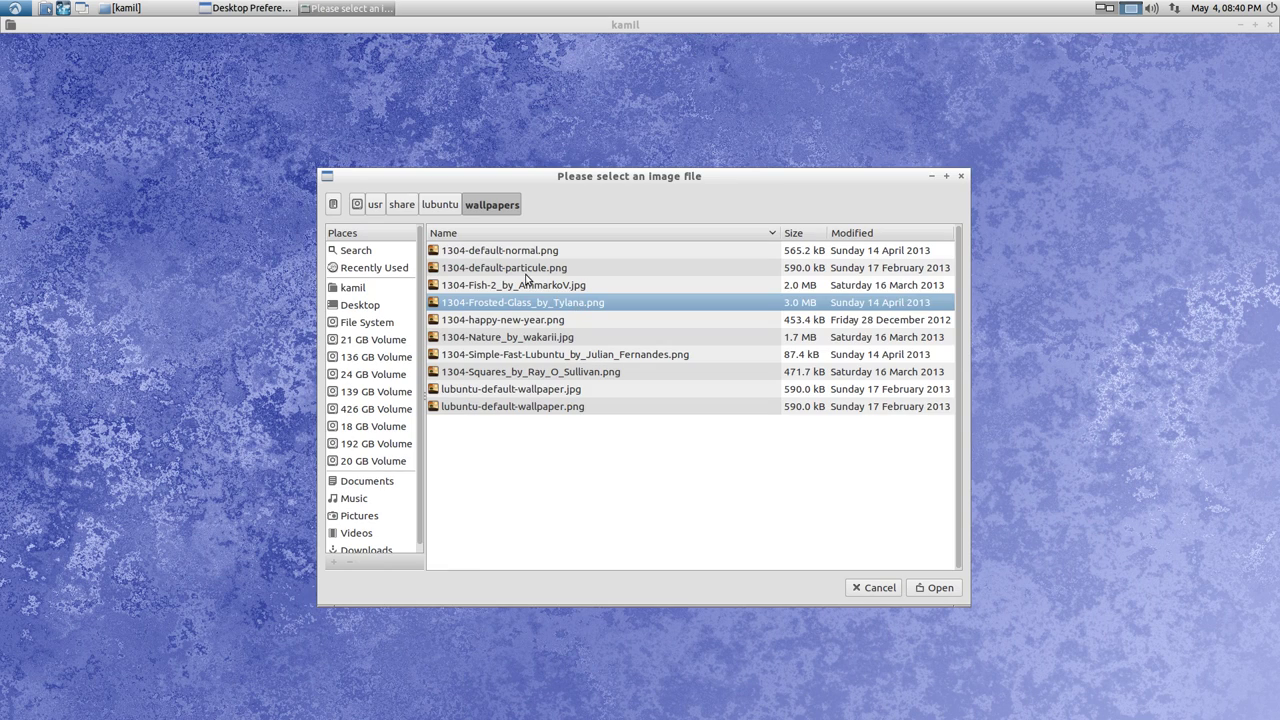
pyautogui.click(494, 270)
pyautogui.click(537, 253)
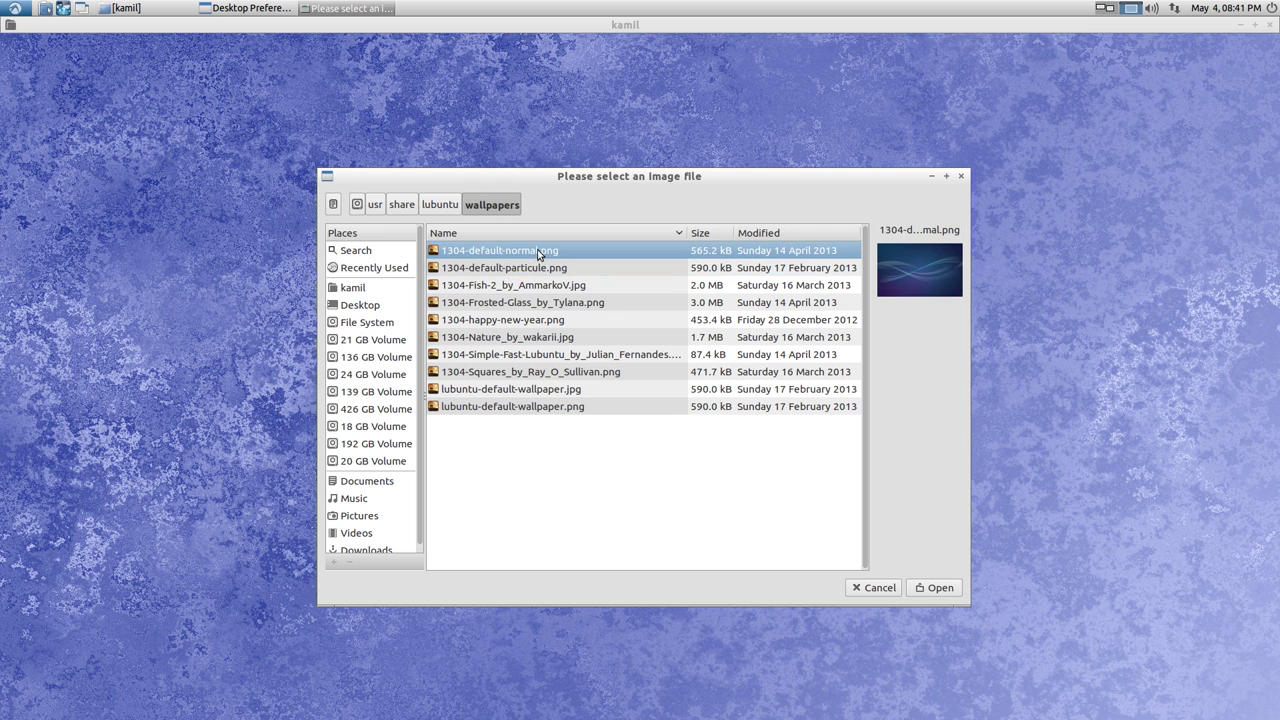
pyautogui.click(527, 273)
pyautogui.click(931, 588)
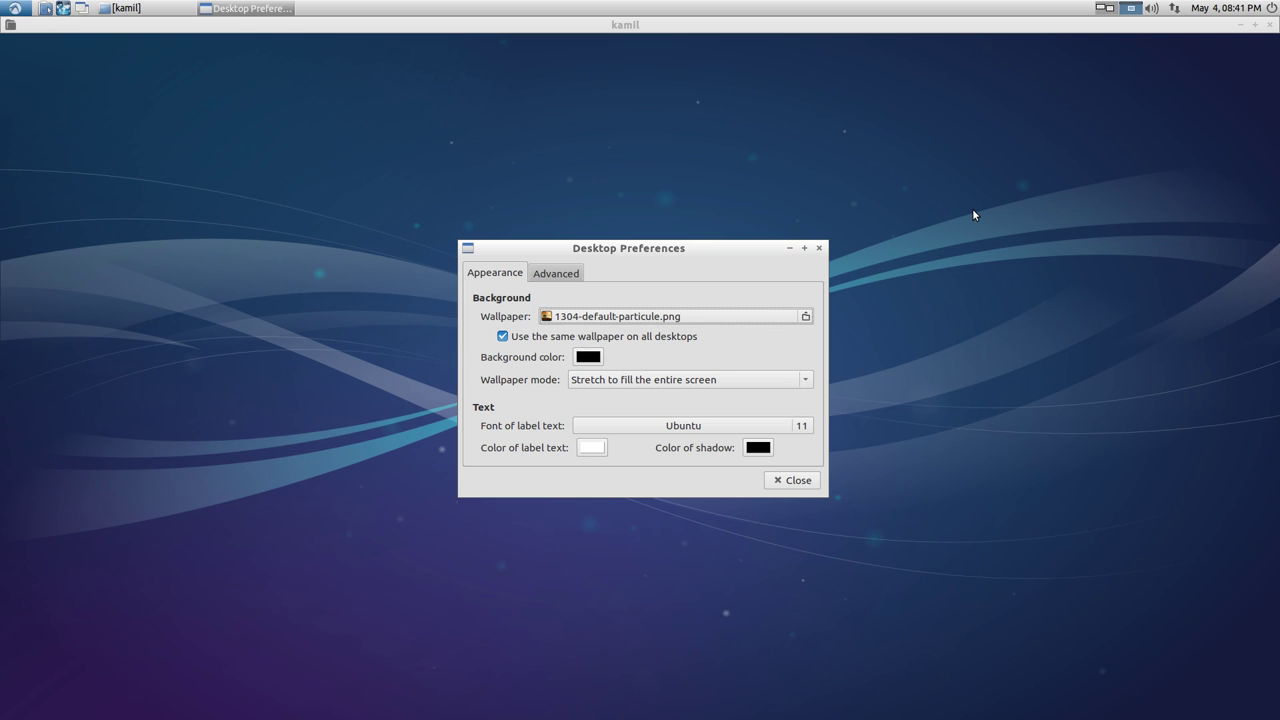
# Step: Switch to the second virtual desktop and back twice to compare the wallpaper on both desktops
pyautogui.hotkey('ctrl', 'alt', 'Right')
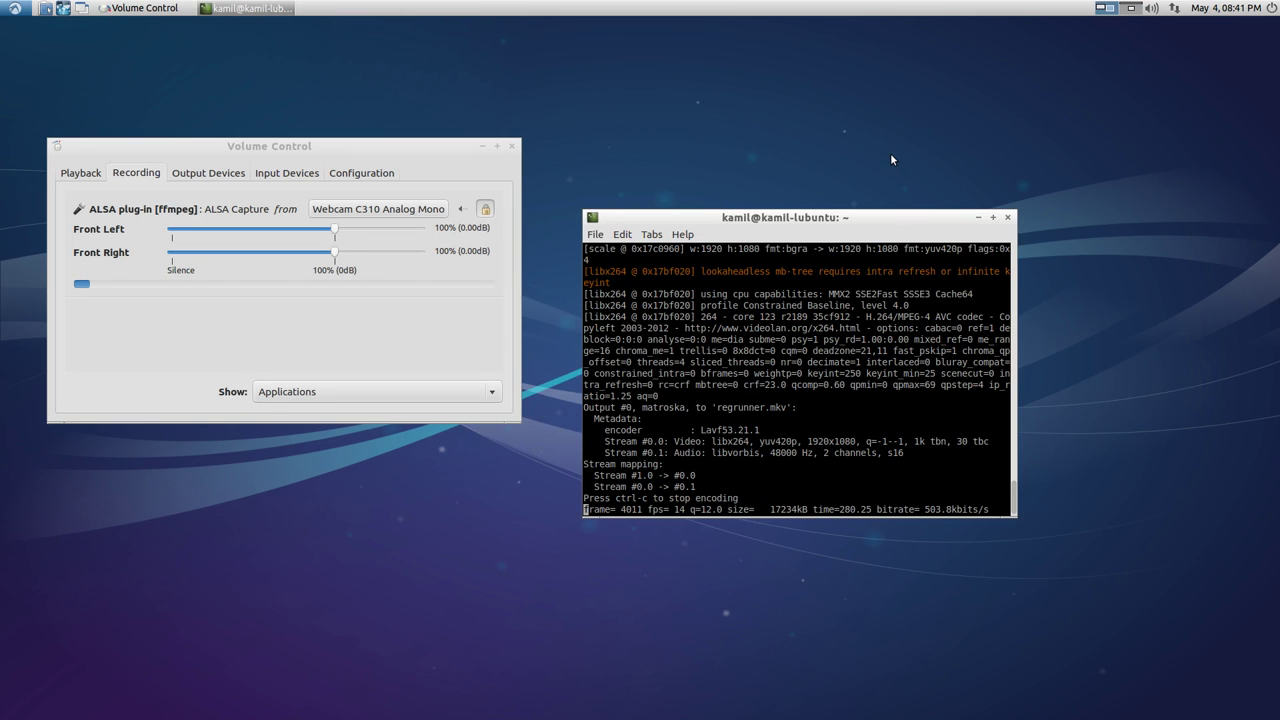
pyautogui.hotkey('ctrl', 'alt', 'Left')
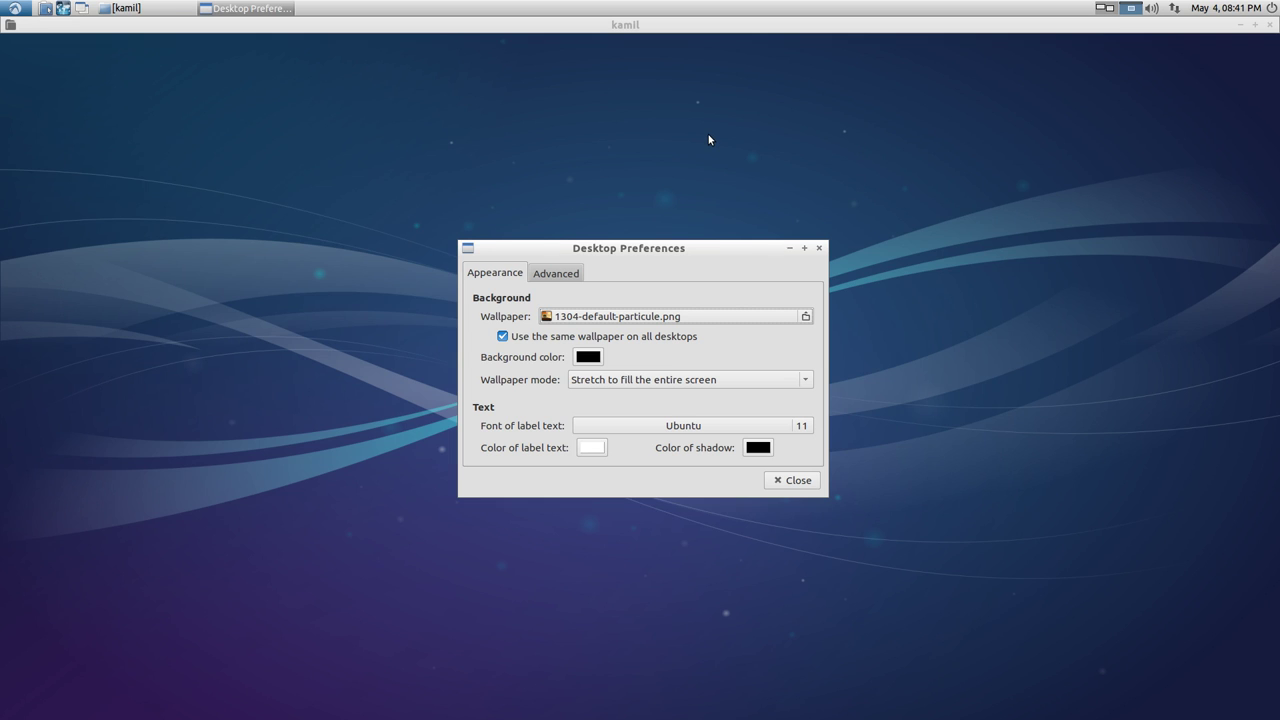
pyautogui.hotkey('ctrl', 'alt', 'Right')
pyautogui.hotkey('ctrl', 'alt', 'Left')
pyautogui.scroll(-1, 624, 29)
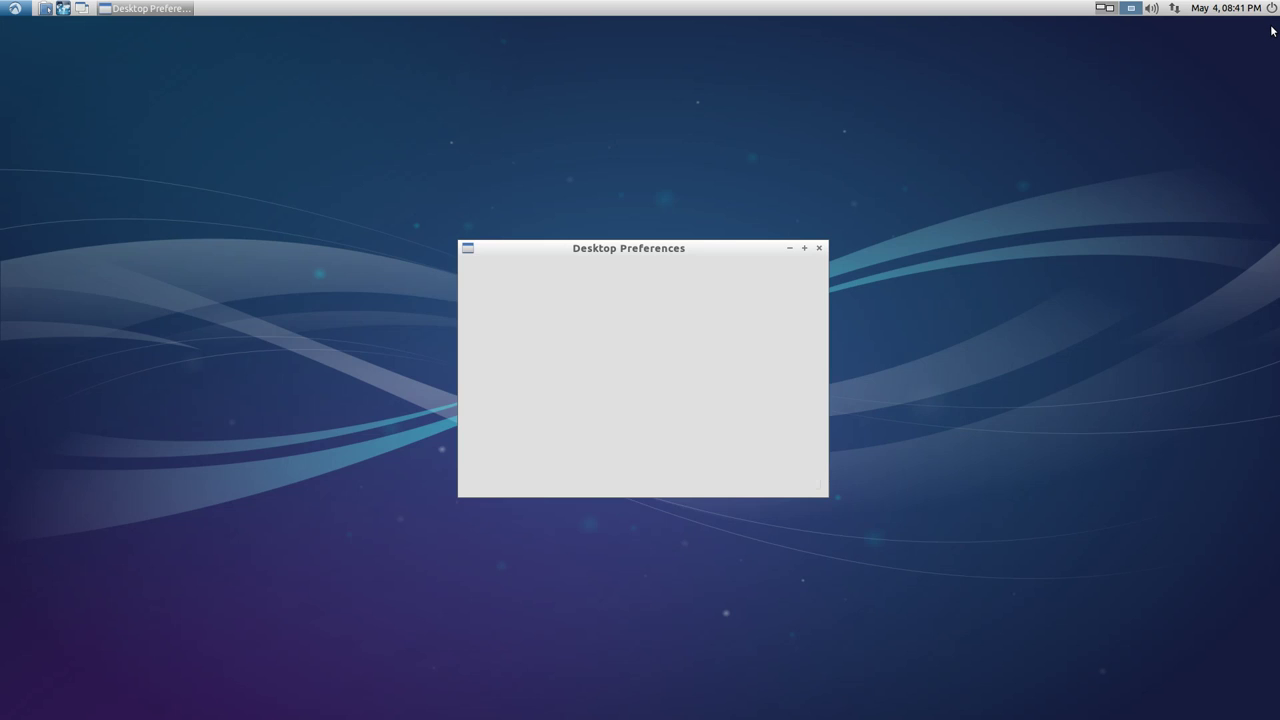
# Step: Close the rolled-up home folder window, view the Preferences category of the application menu, and dismiss the menu
pyautogui.click(1269, 25)
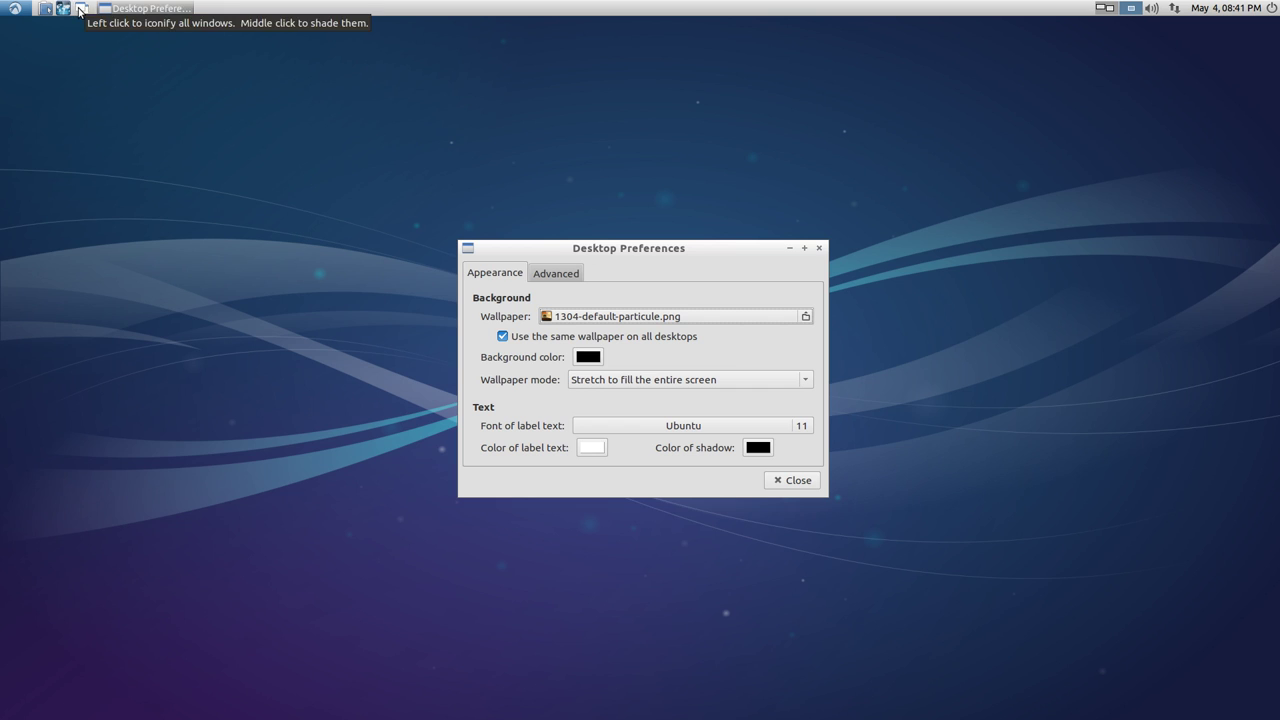
pyautogui.click(14, 9)
pyautogui.moveTo(10, 142)
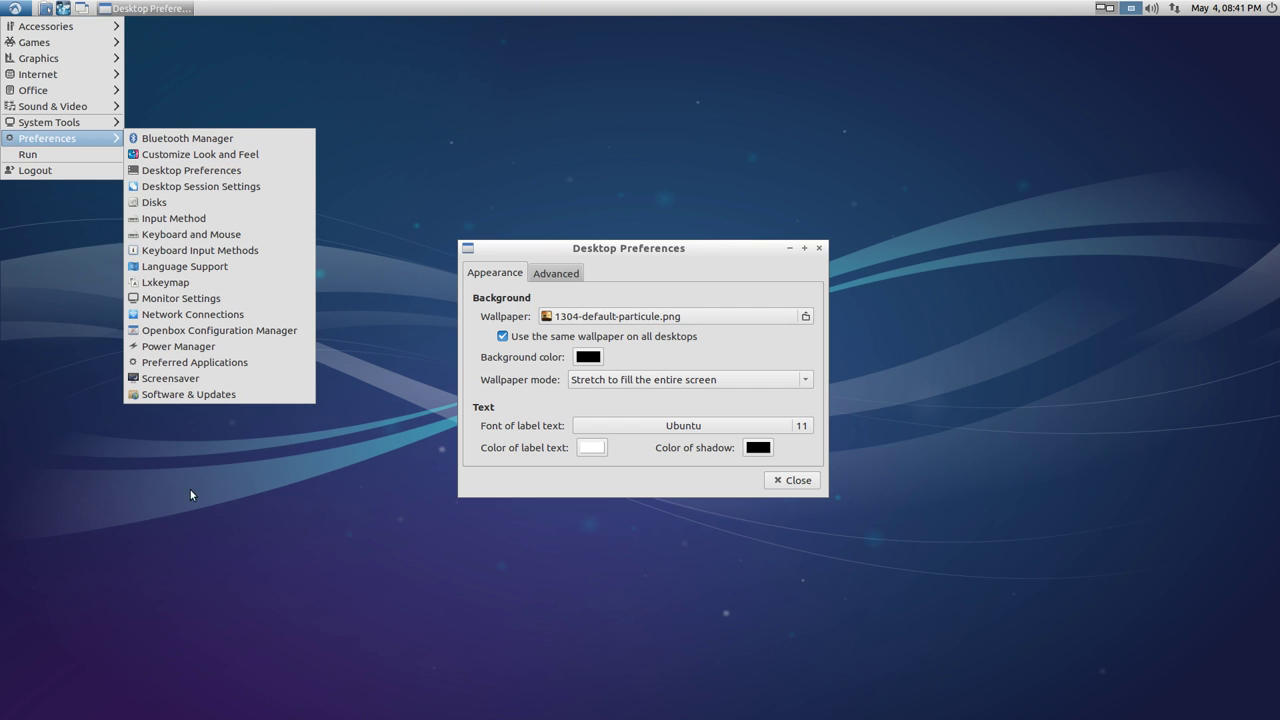
pyautogui.click(281, 486)
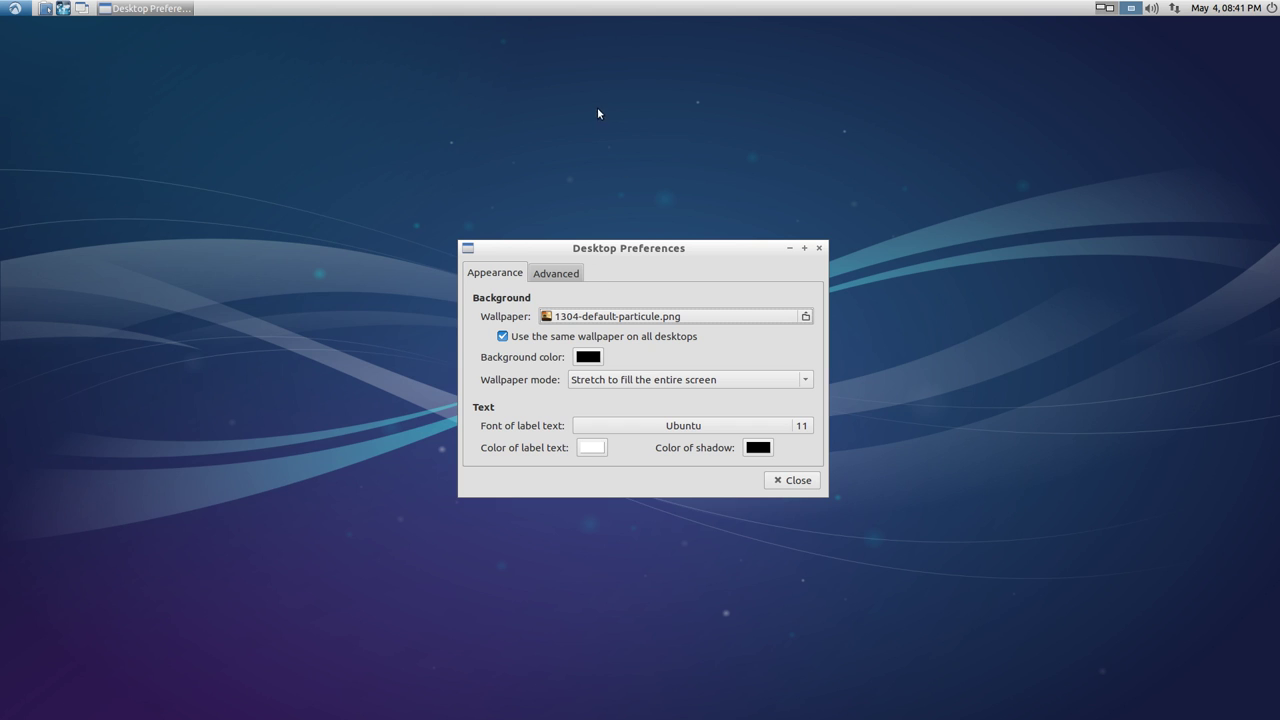